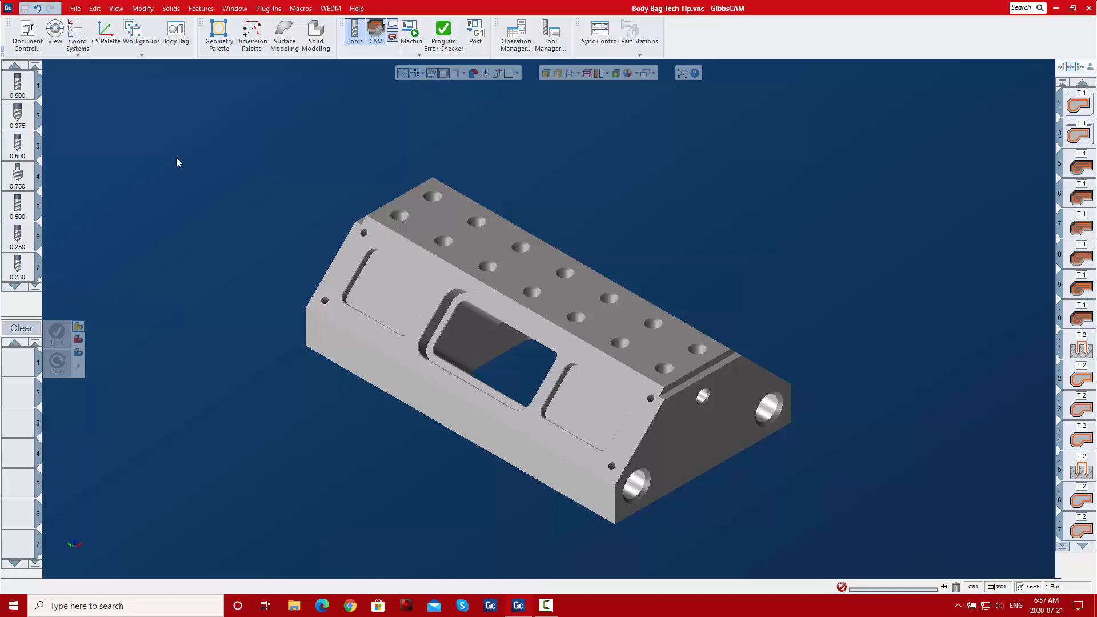
Open the Body Bag, bag the part model and un-bag it back into the workspace
{"action": "left_click", "coordinate": [175, 32]}
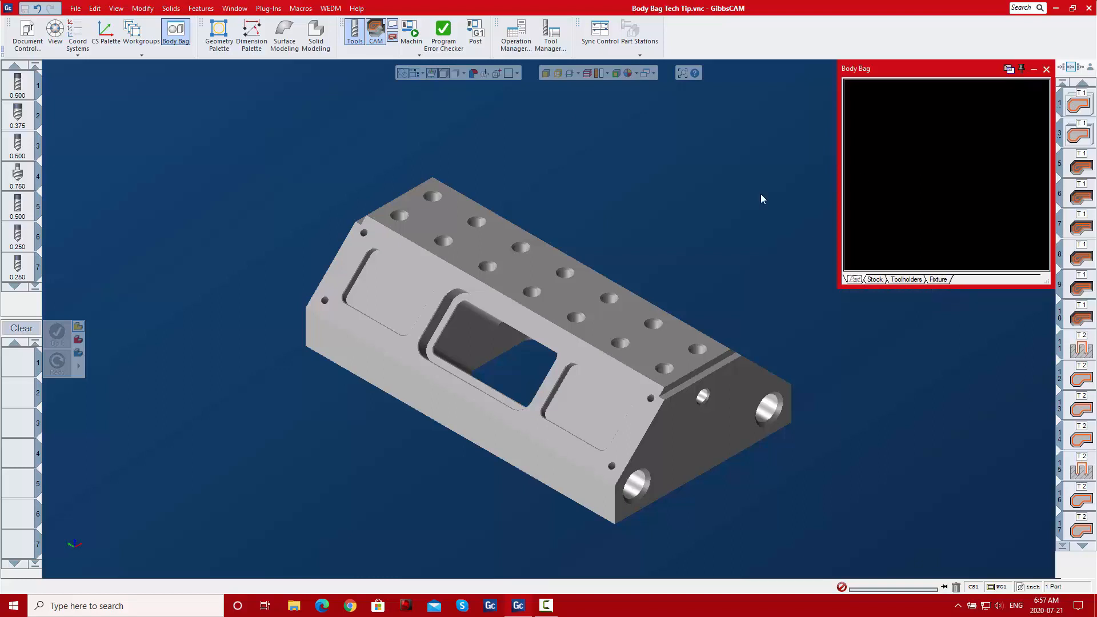
{"action": "left_click", "coordinate": [549, 267]}
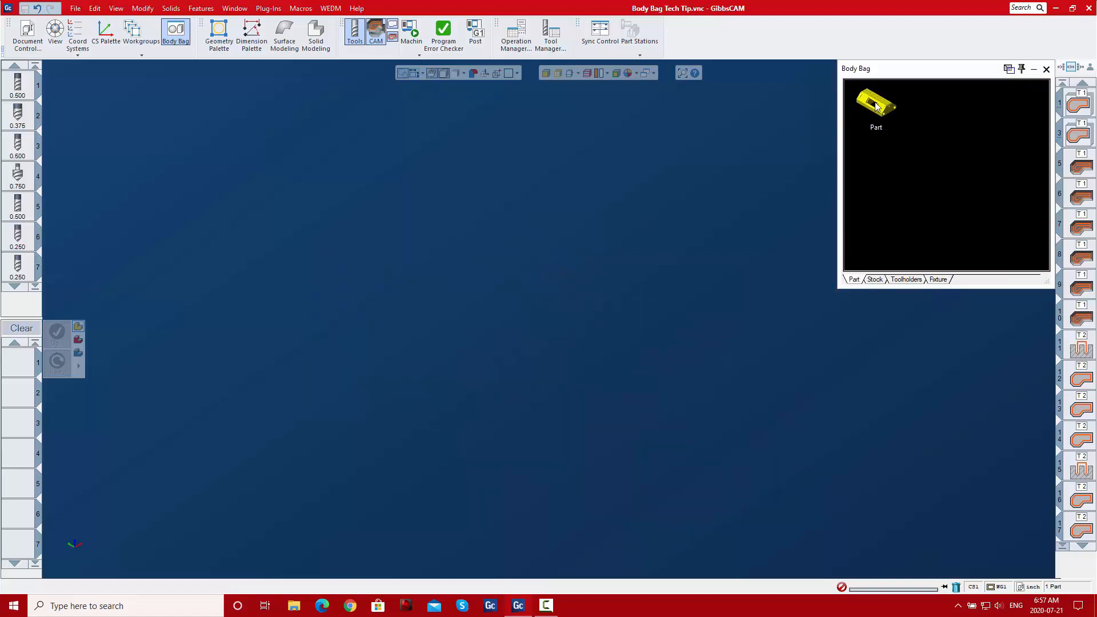
{"action": "double_click", "coordinate": [877, 103]}
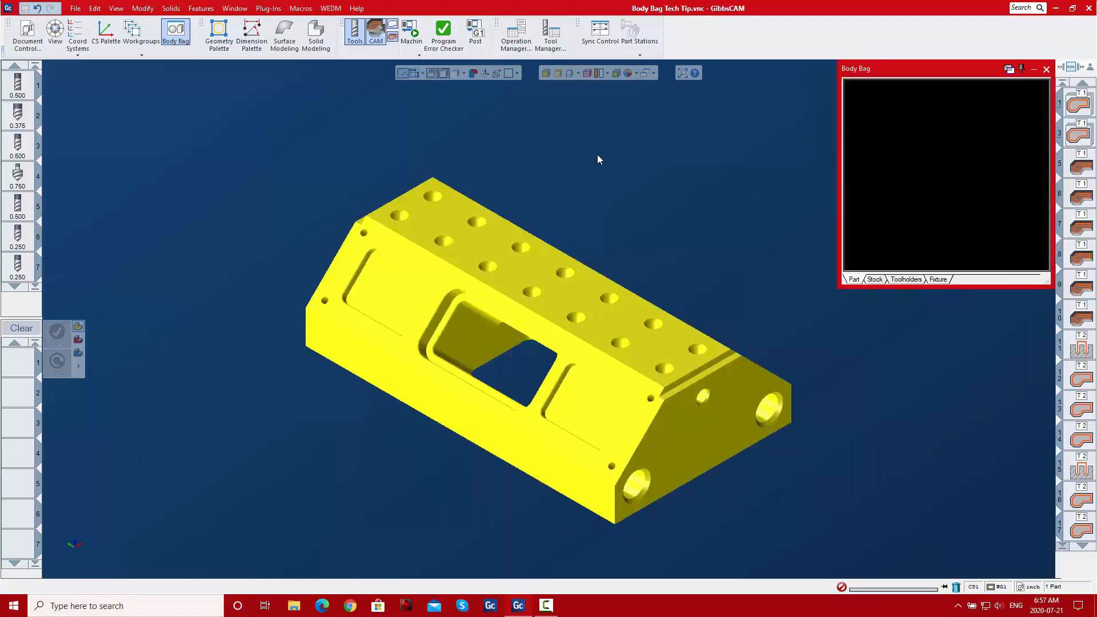
Bag the selected part, place it back in the workspace from the Body Bag and deselect it
{"action": "right_click", "coordinate": [522, 272]}
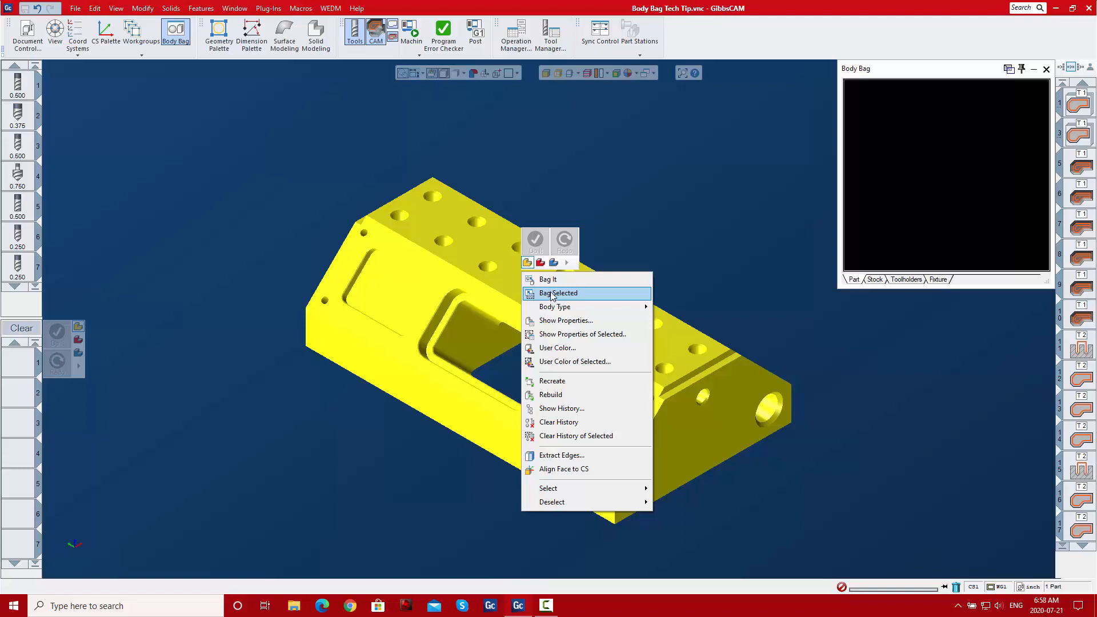
{"action": "left_click", "coordinate": [553, 292]}
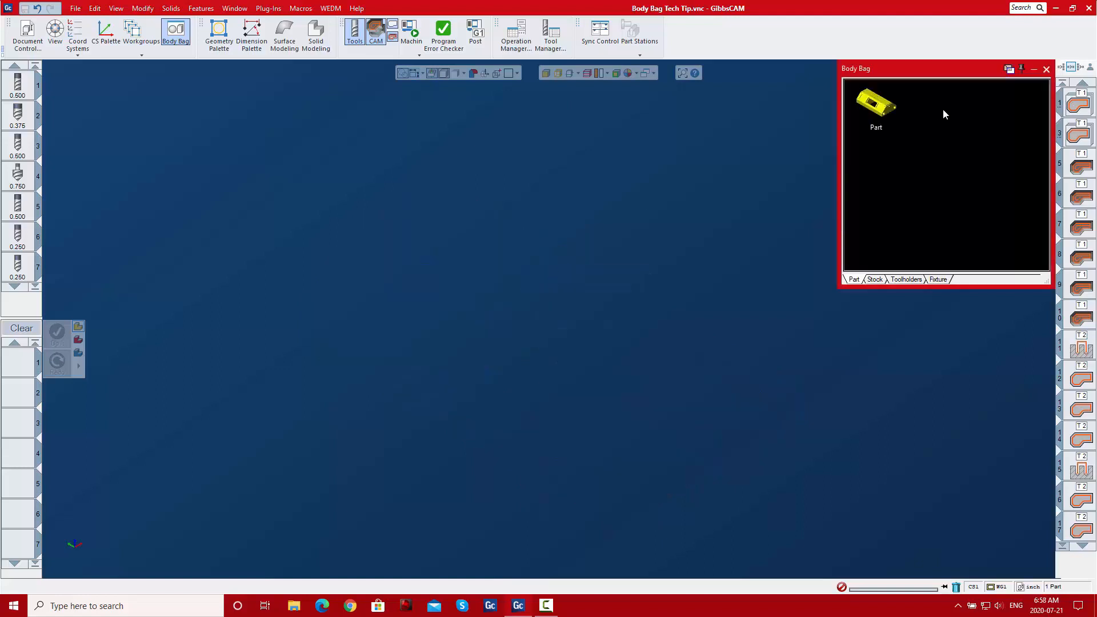
{"action": "right_click", "coordinate": [883, 104]}
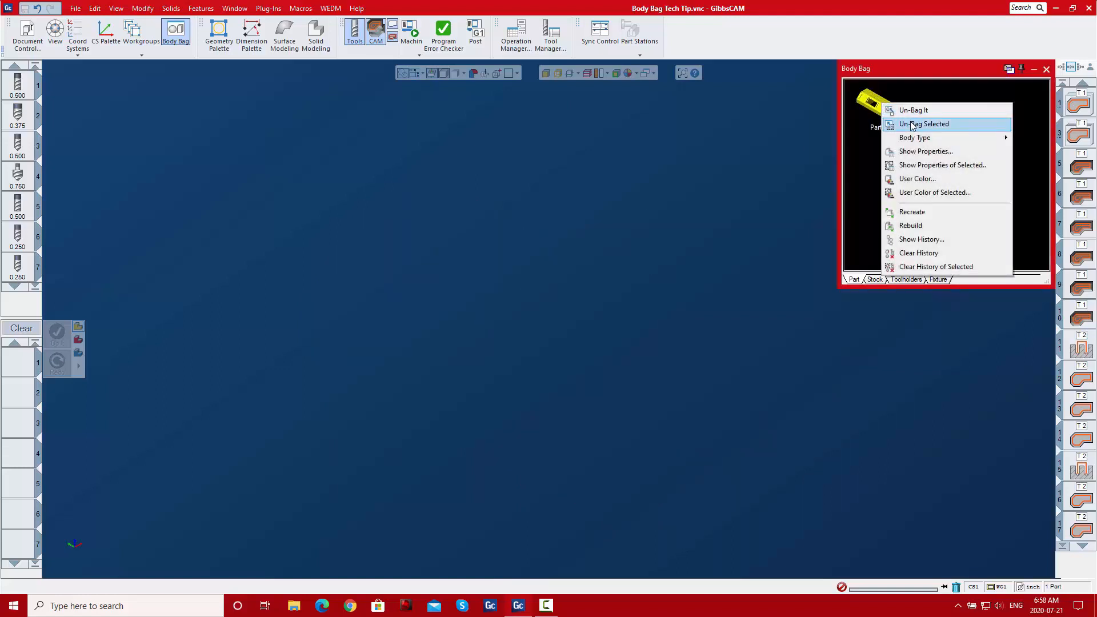
{"action": "left_click", "coordinate": [865, 130]}
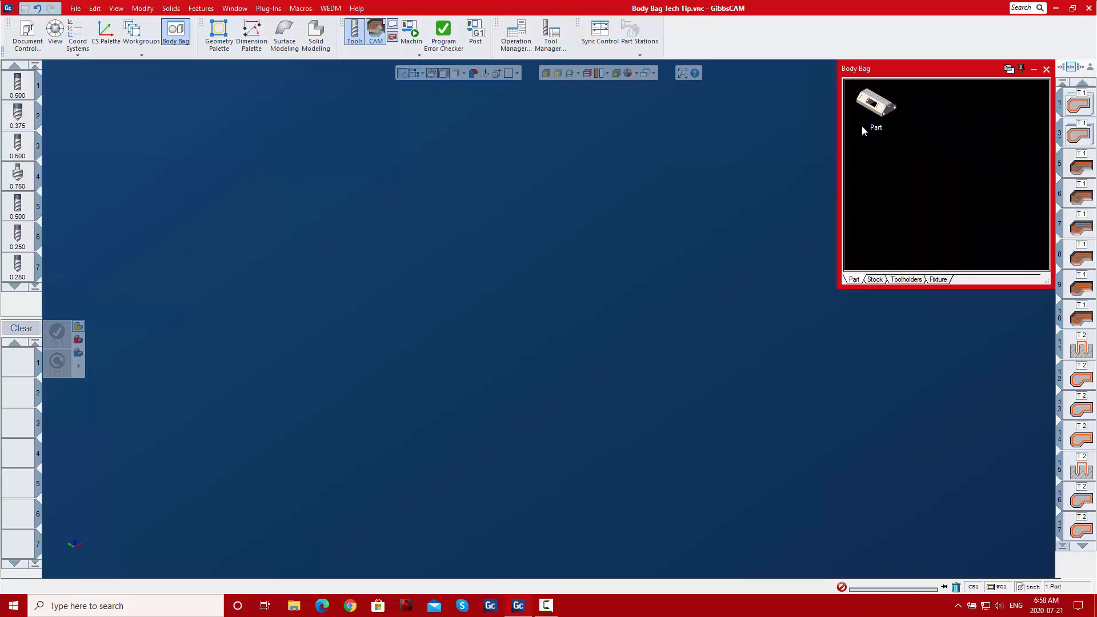
{"action": "left_click_drag", "start_coordinate": [880, 103], "coordinate": [554, 304]}
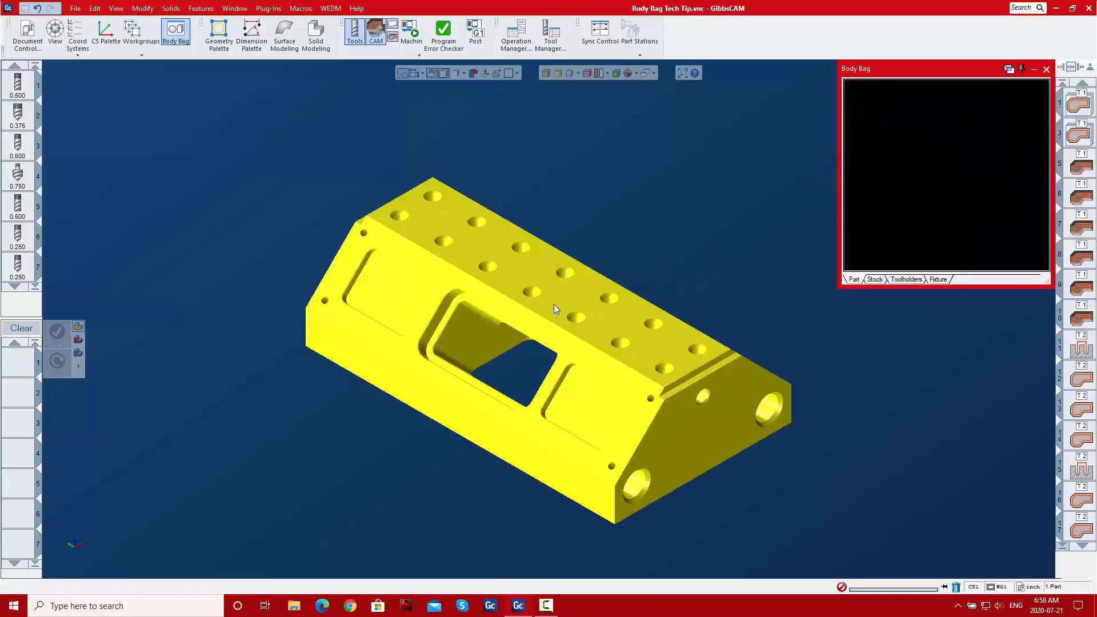
{"action": "left_click", "coordinate": [633, 188]}
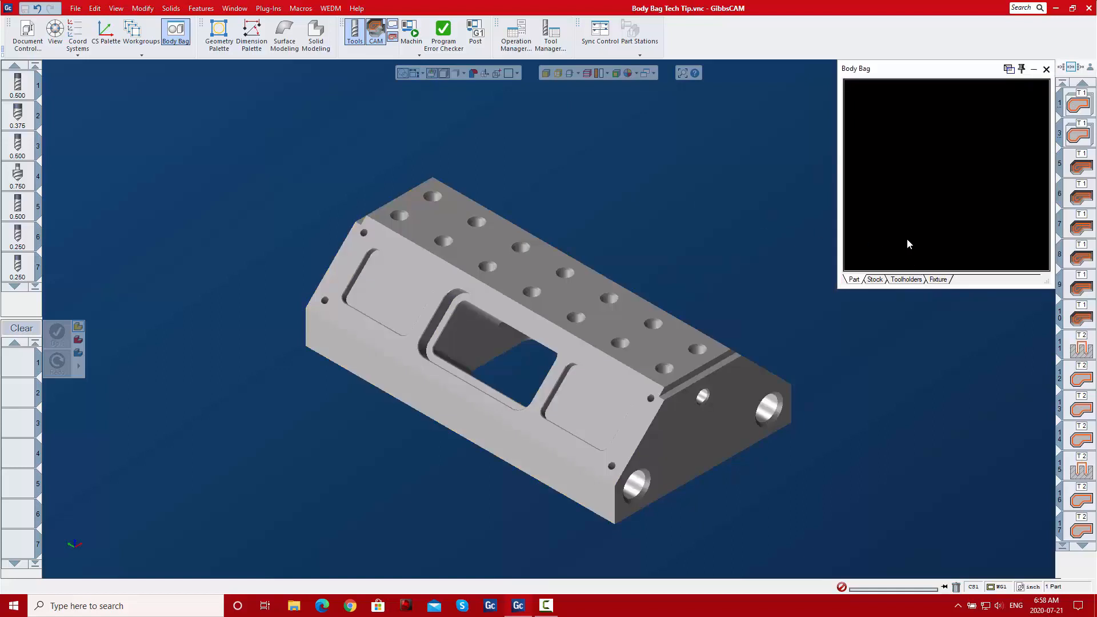
Look through the Stock, Toolholders and Fixture pages of the Body Bag
{"action": "left_click", "coordinate": [876, 279]}
{"action": "left_click", "coordinate": [877, 280]}
{"action": "left_click", "coordinate": [908, 280]}
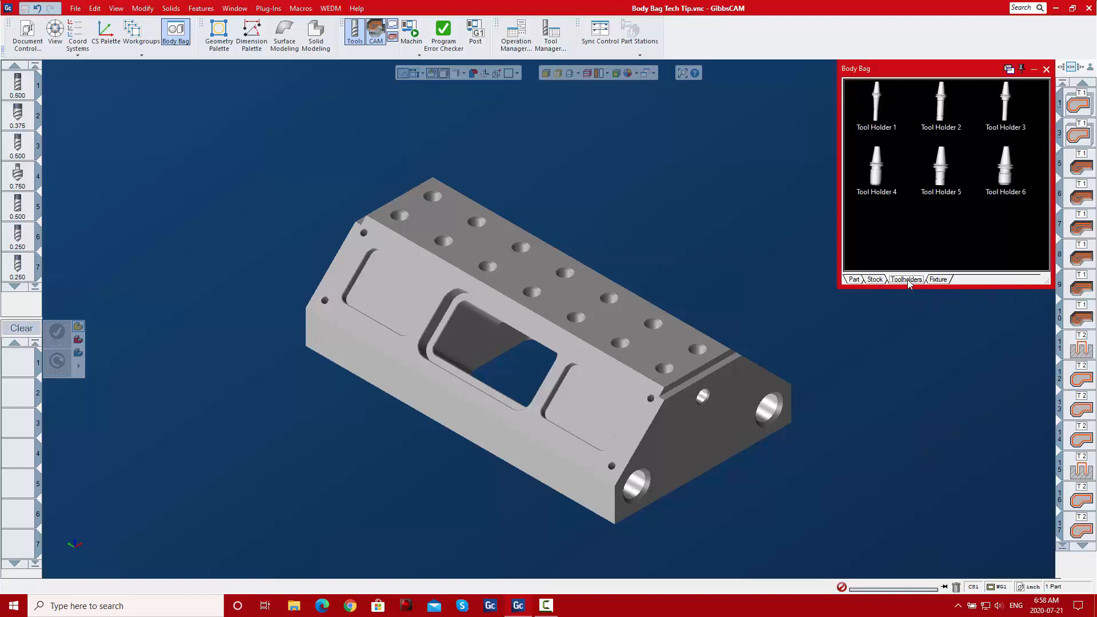
{"action": "left_click", "coordinate": [938, 280]}
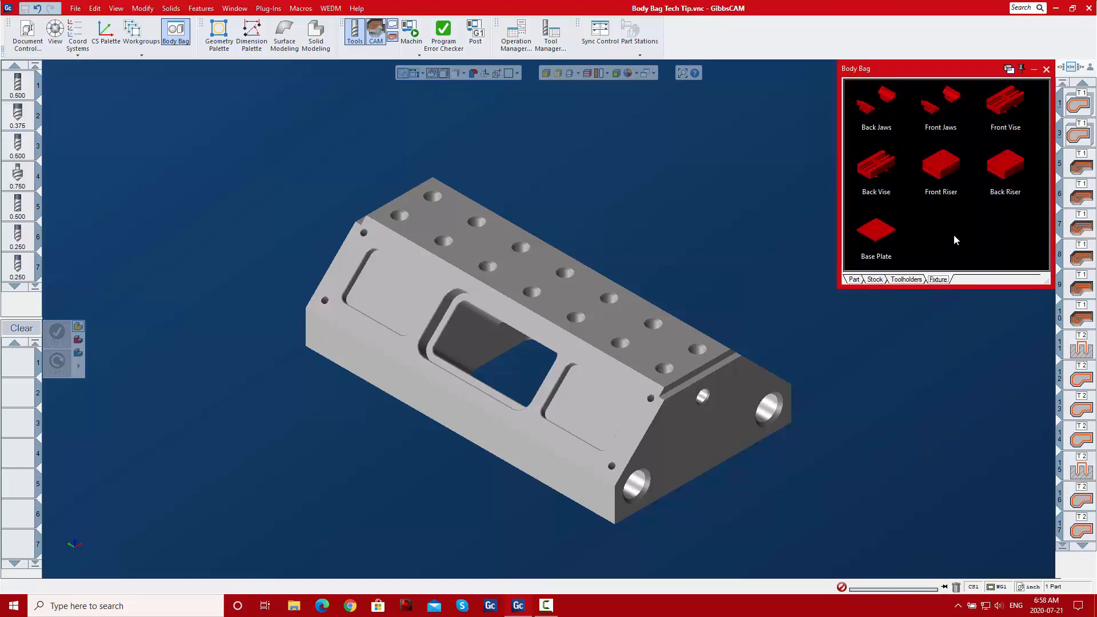
Check the Fixture page's options and try moving the Part page along the Body Bag's page order and back
{"action": "right_click", "coordinate": [946, 282]}
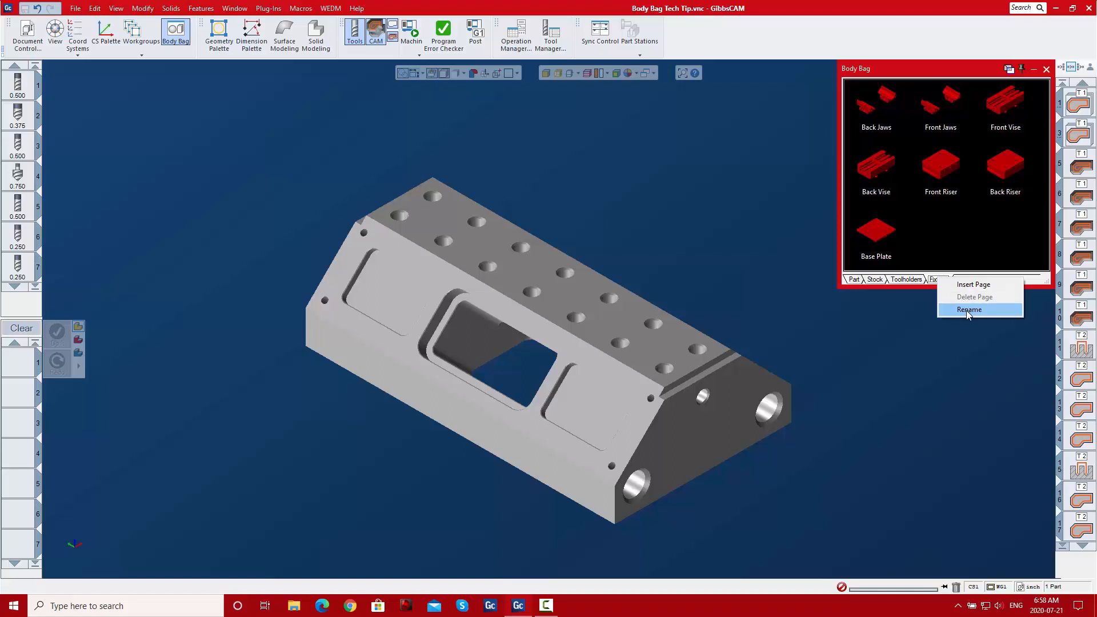
{"action": "left_click", "coordinate": [962, 250]}
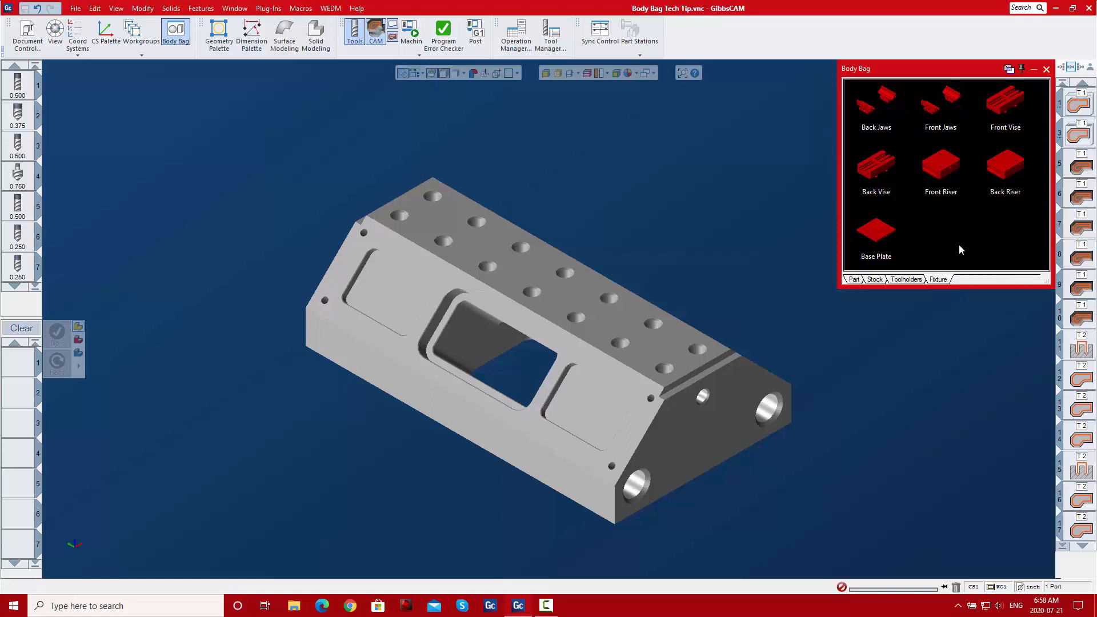
{"action": "left_click", "coordinate": [854, 279]}
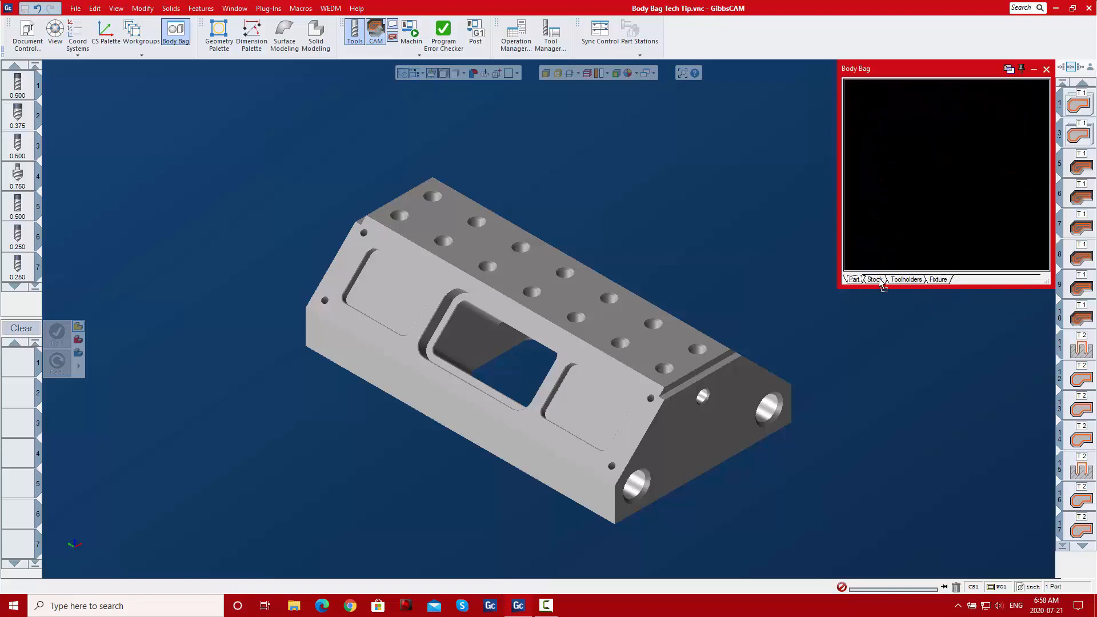
{"action": "mouse_move", "coordinate": [912, 282]}
{"action": "left_mouse_down"}
{"action": "mouse_move", "coordinate": [931, 283]}
{"action": "mouse_move", "coordinate": [852, 284]}
{"action": "left_mouse_up"}
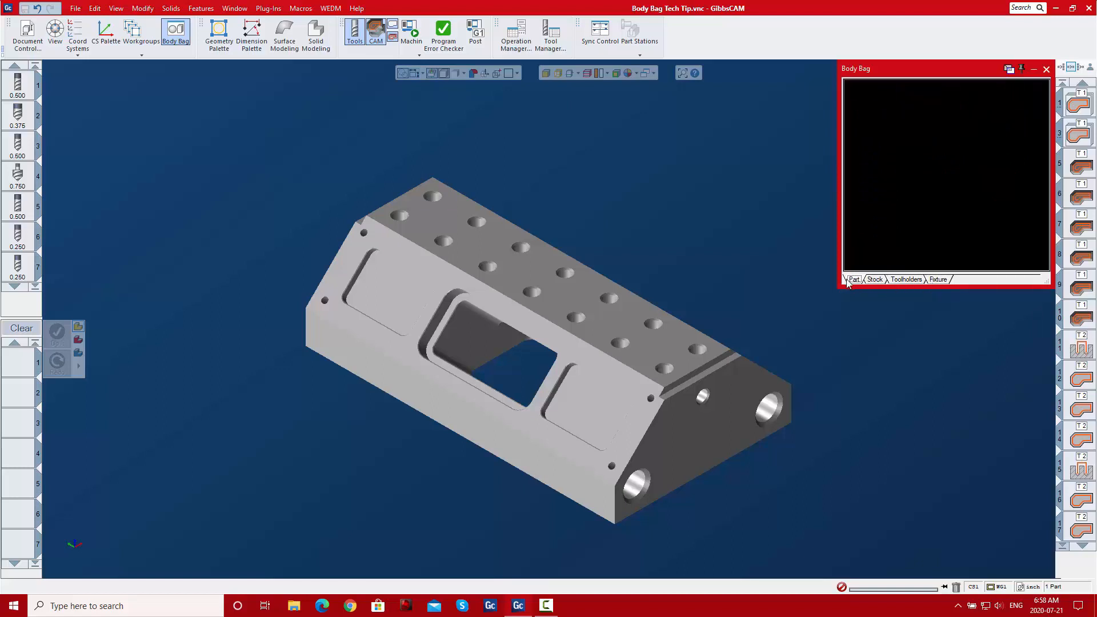
Move the Base Plate from the Fixture page to the Stock page and back to the Fixture page
{"action": "left_click", "coordinate": [933, 279]}
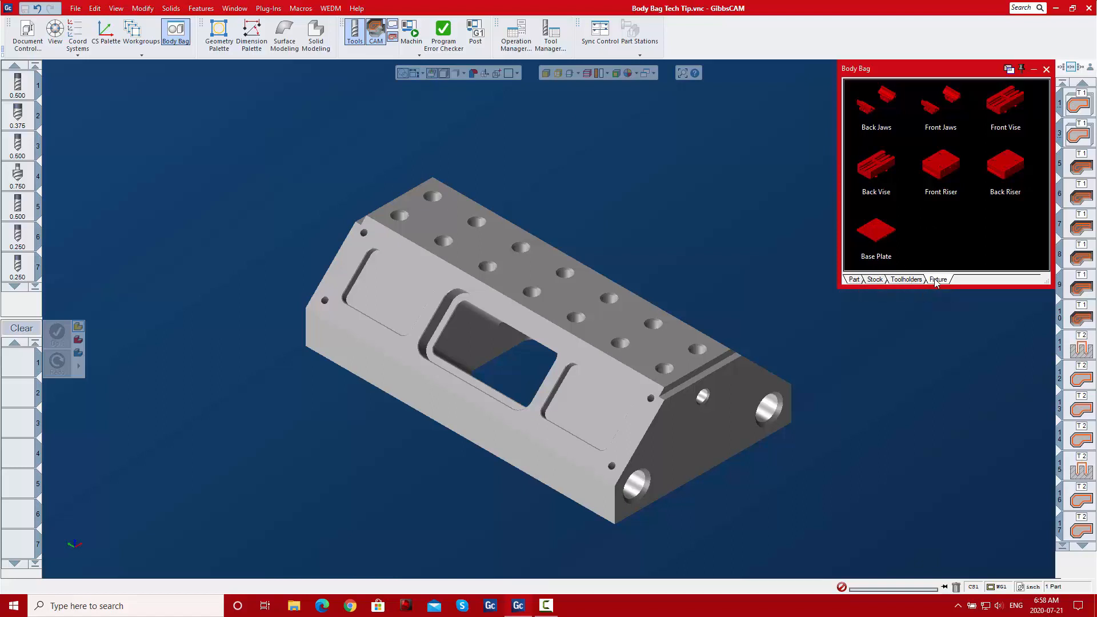
{"action": "left_click_drag", "start_coordinate": [878, 230], "coordinate": [914, 263]}
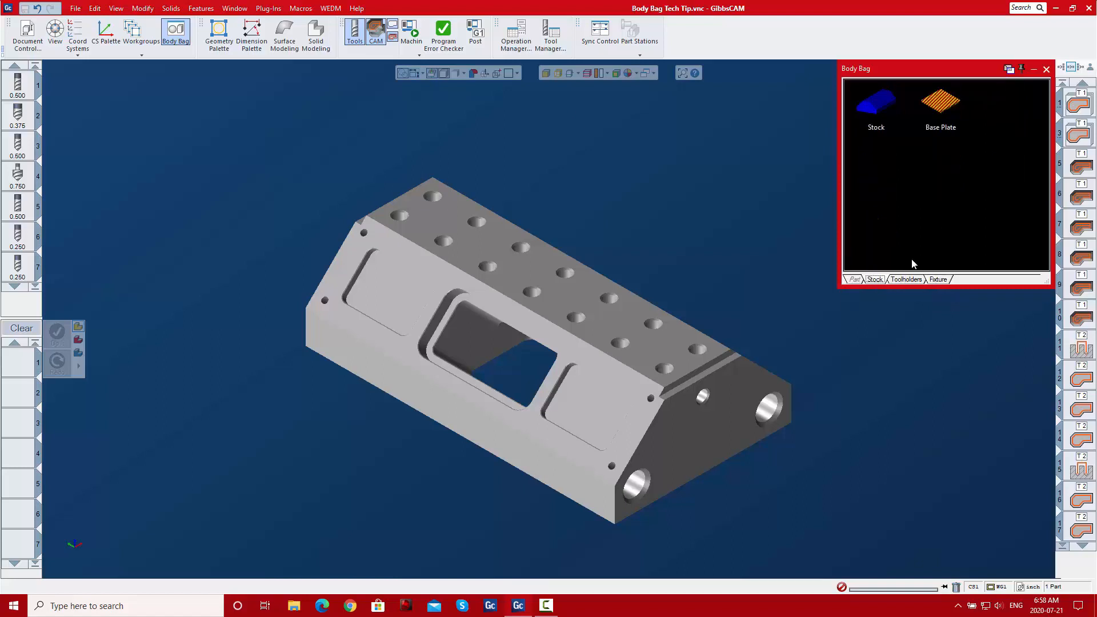
{"action": "left_click", "coordinate": [913, 162]}
{"action": "left_click_drag", "start_coordinate": [948, 100], "coordinate": [949, 266]}
Select all the fixture bodies on the Fixture page and un-bag them into the workspace together
{"action": "left_click", "coordinate": [946, 238]}
{"action": "left_click_drag", "start_coordinate": [1020, 257], "coordinate": [857, 99]}
{"action": "right_click", "coordinate": [895, 103]}
{"action": "left_click", "coordinate": [910, 117]}
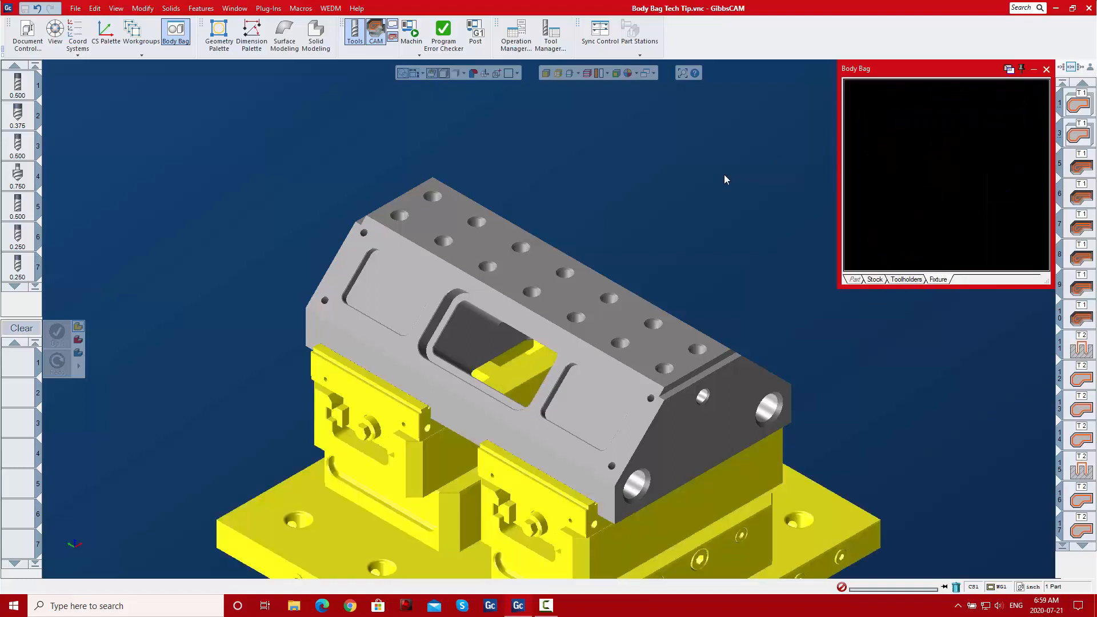
Select every body in the workspace, bag them all together and check the Part and Fixture pages
{"action": "left_click", "coordinate": [724, 177]}
{"action": "key", "text": "ctrl+a"}
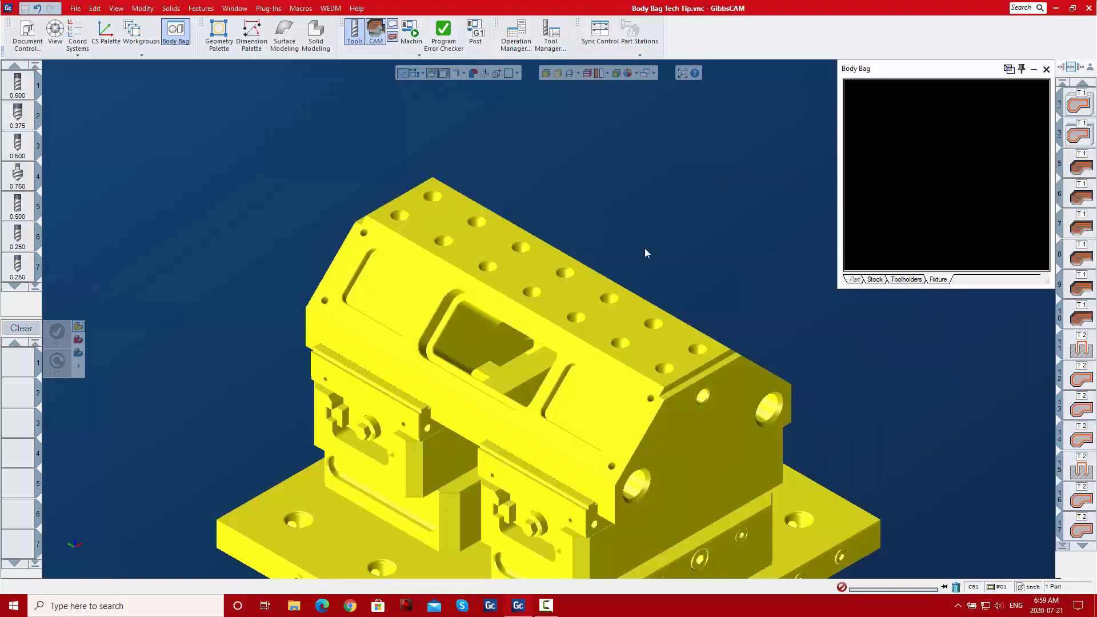
{"action": "right_click", "coordinate": [566, 297]}
{"action": "left_click", "coordinate": [593, 317]}
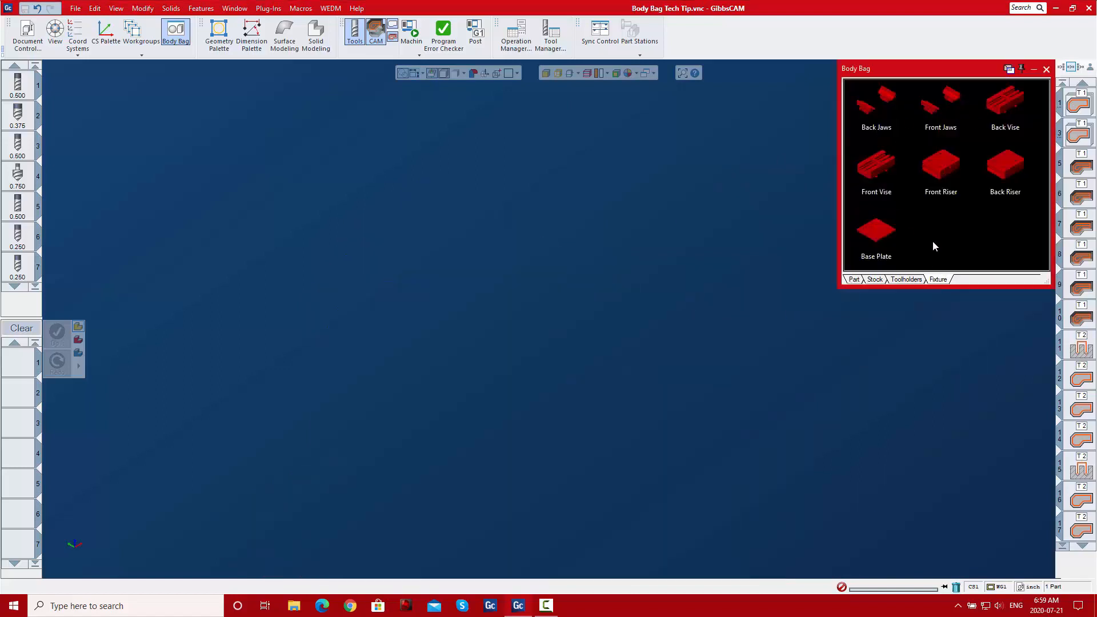
{"action": "left_click", "coordinate": [854, 279]}
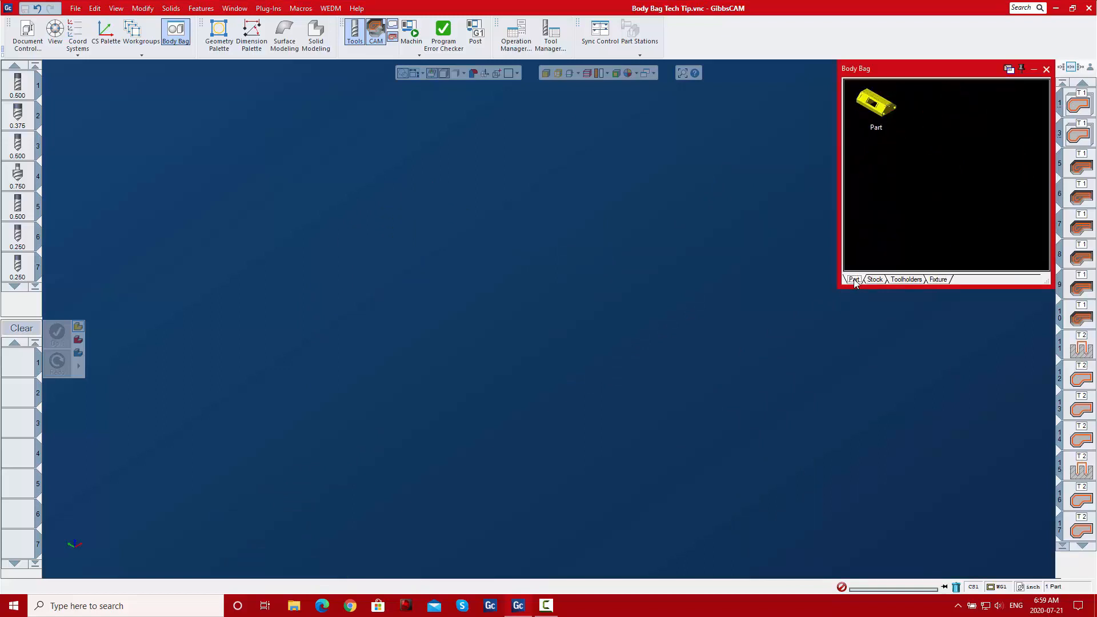
{"action": "left_click", "coordinate": [941, 185]}
{"action": "left_click", "coordinate": [938, 279]}
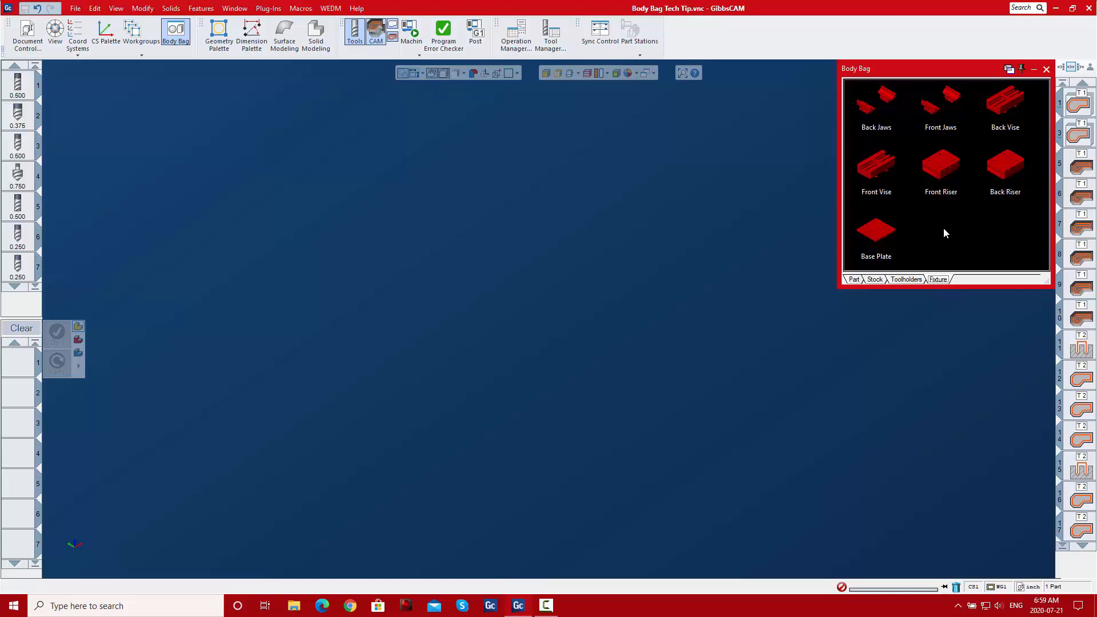
Show the Body Bag contents as Small Icons and as a Details list
{"action": "right_click", "coordinate": [937, 72]}
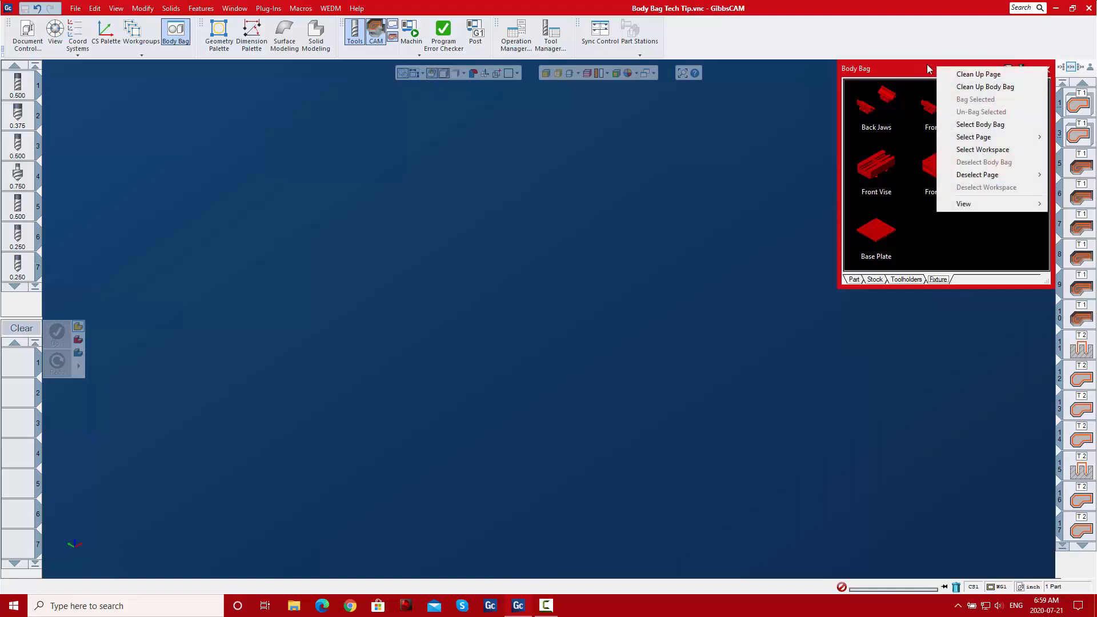
{"action": "mouse_move", "coordinate": [979, 205]}
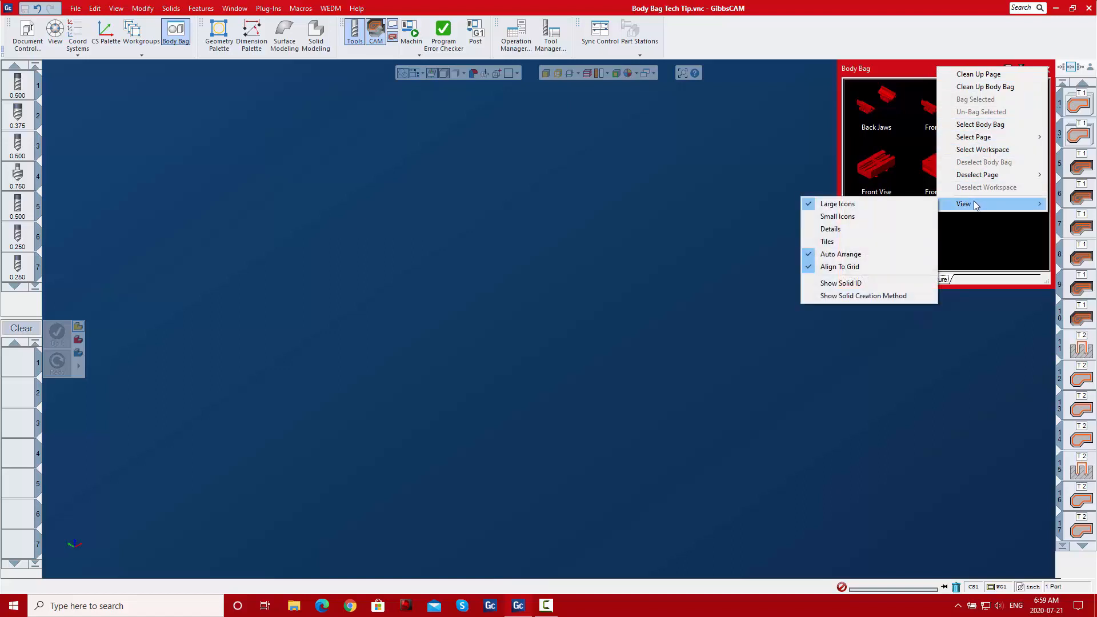
{"action": "left_click", "coordinate": [844, 218]}
{"action": "right_click", "coordinate": [948, 70]}
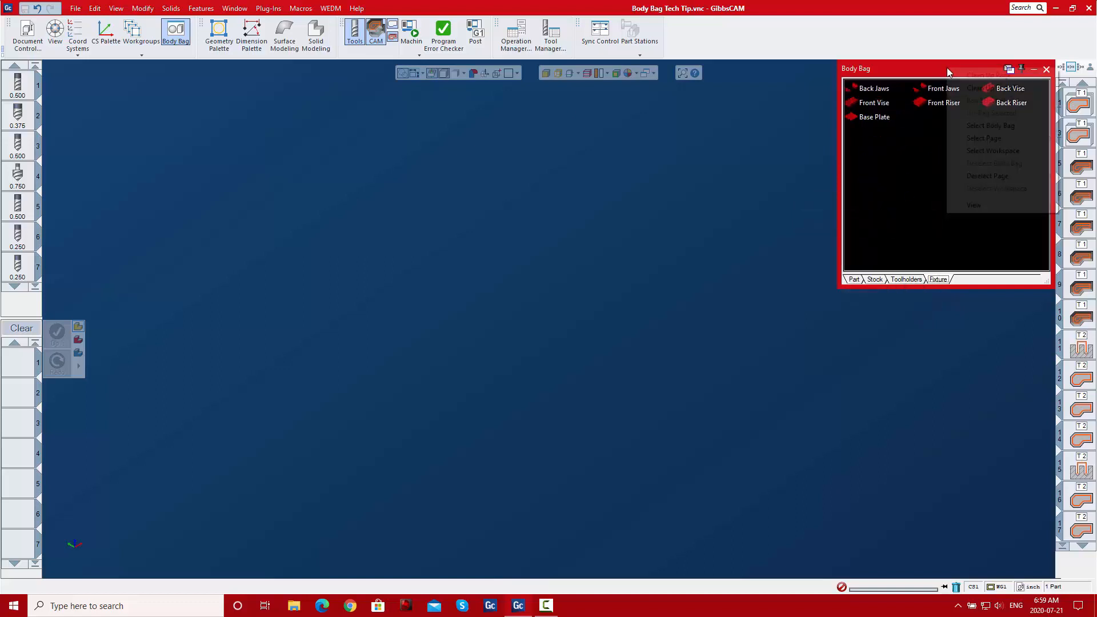
{"action": "mouse_move", "coordinate": [973, 205]}
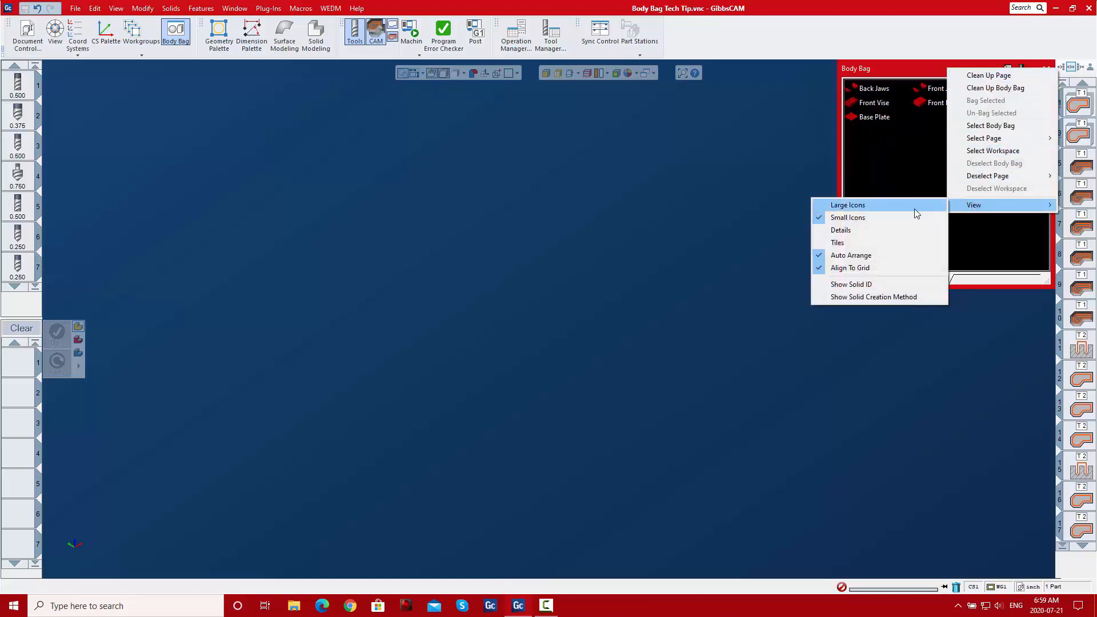
{"action": "left_click", "coordinate": [862, 237]}
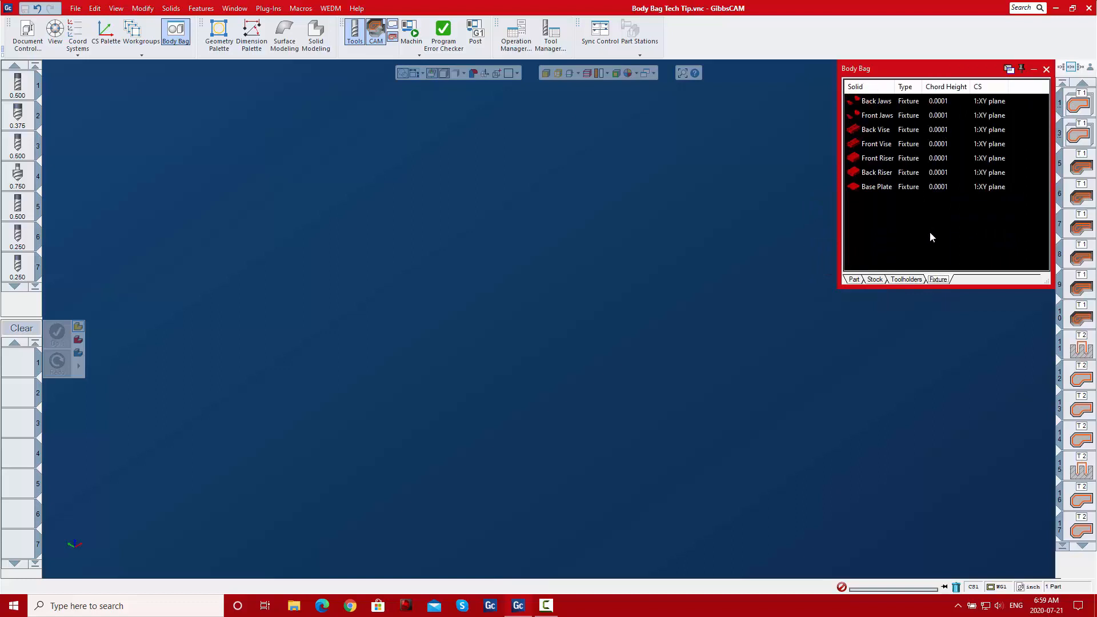
Show the Body Bag contents as Tiles and return the display to Large Icons
{"action": "right_click", "coordinate": [937, 70]}
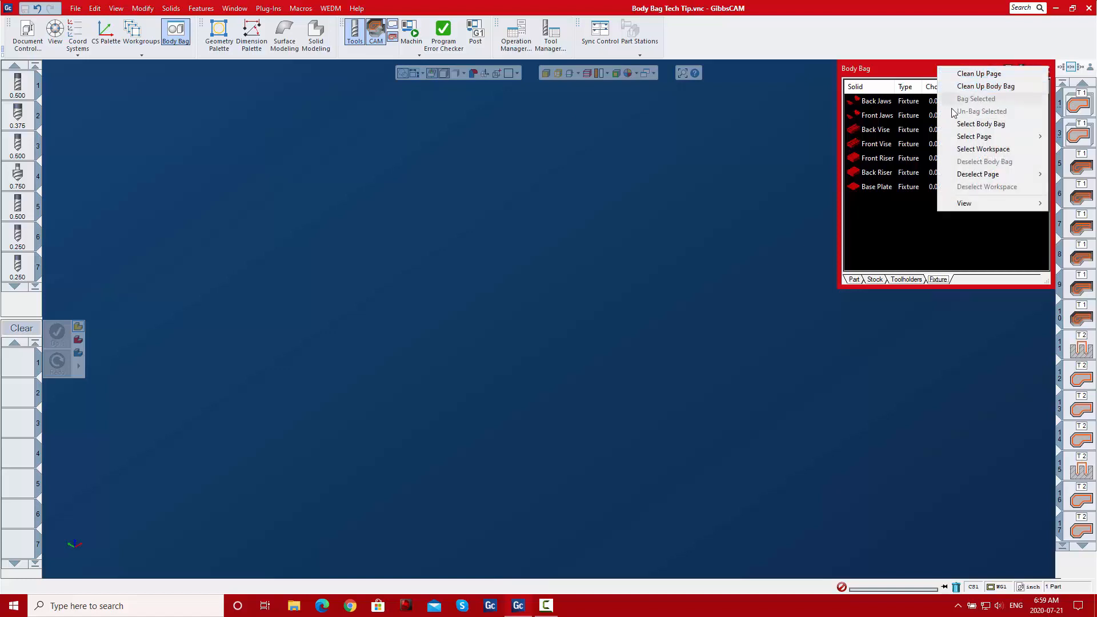
{"action": "mouse_move", "coordinate": [963, 202]}
{"action": "left_click", "coordinate": [859, 241]}
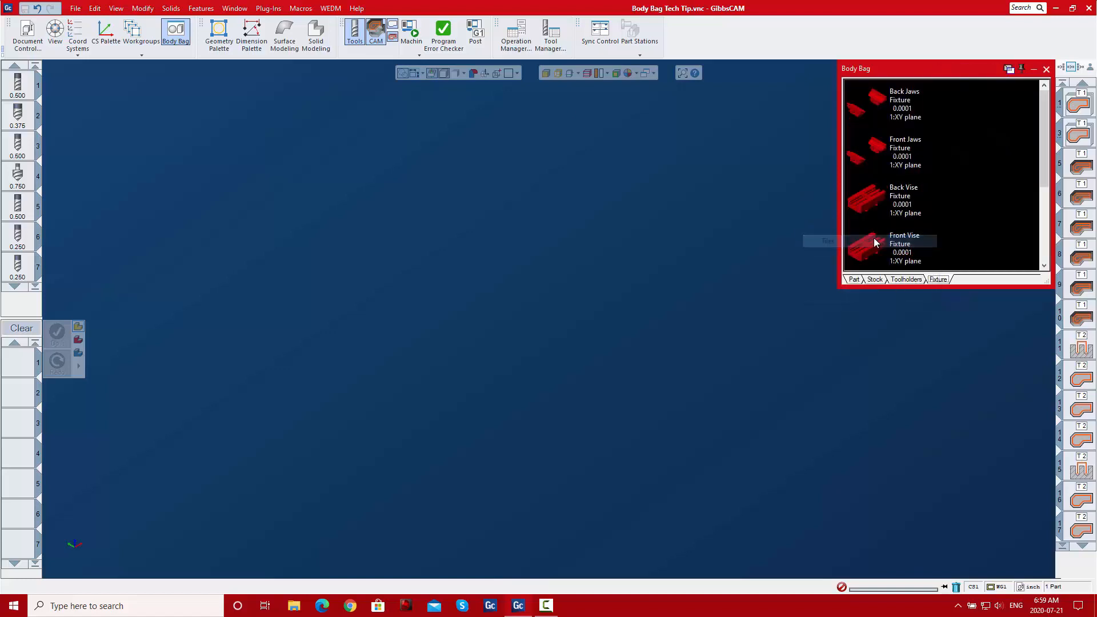
{"action": "right_click", "coordinate": [942, 69]}
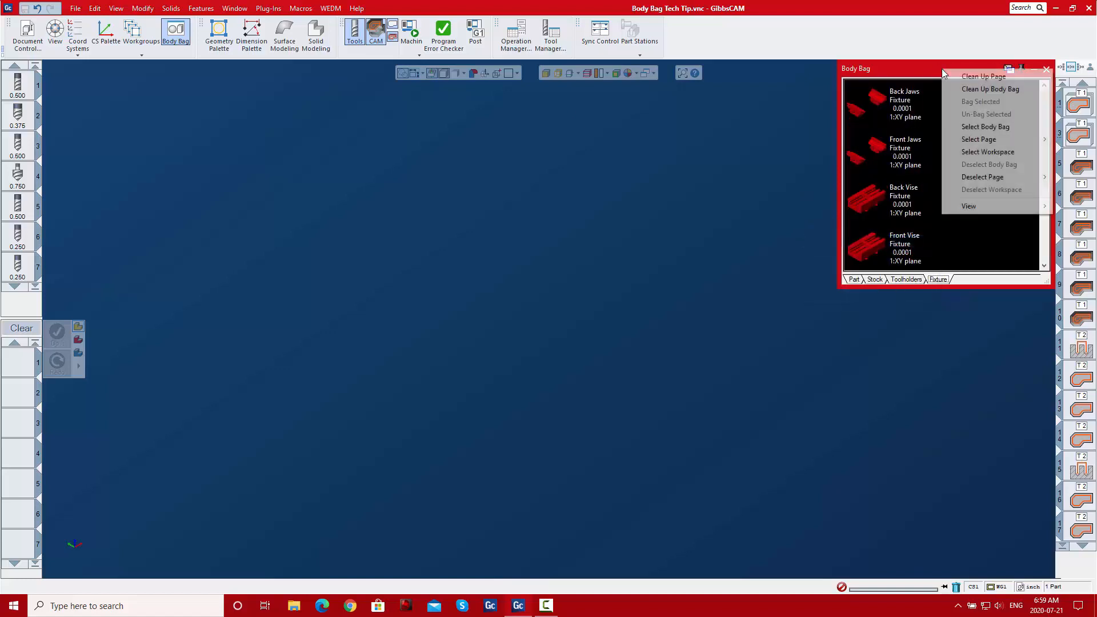
{"action": "mouse_move", "coordinate": [966, 203]}
{"action": "left_click", "coordinate": [840, 206]}
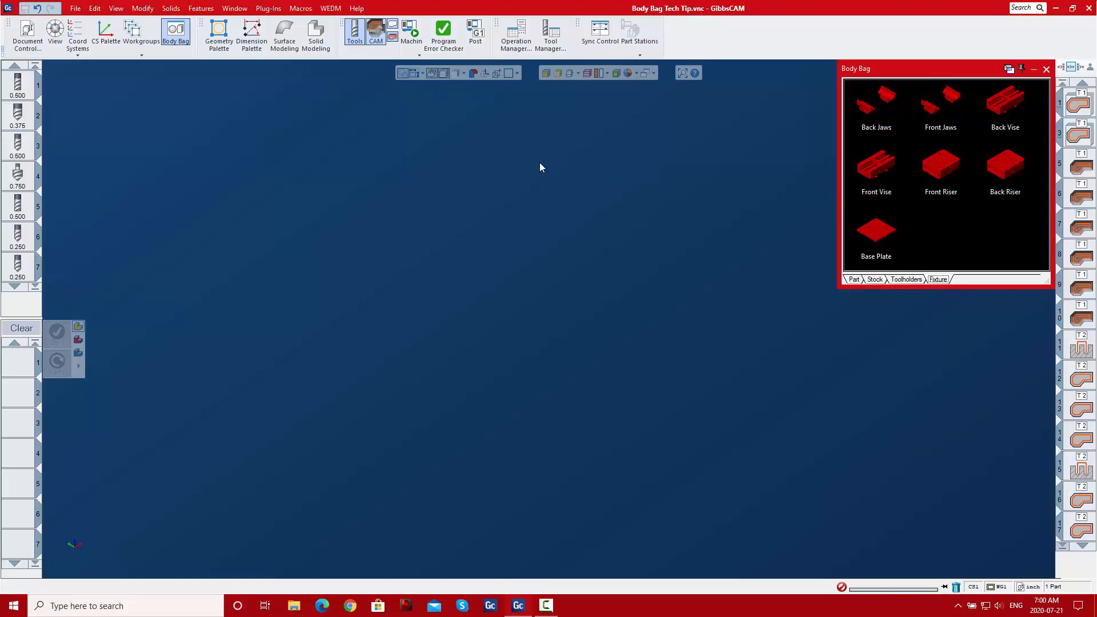
Un-bag the Base Plate into the workspace and deselect it
{"action": "double_click", "coordinate": [882, 232]}
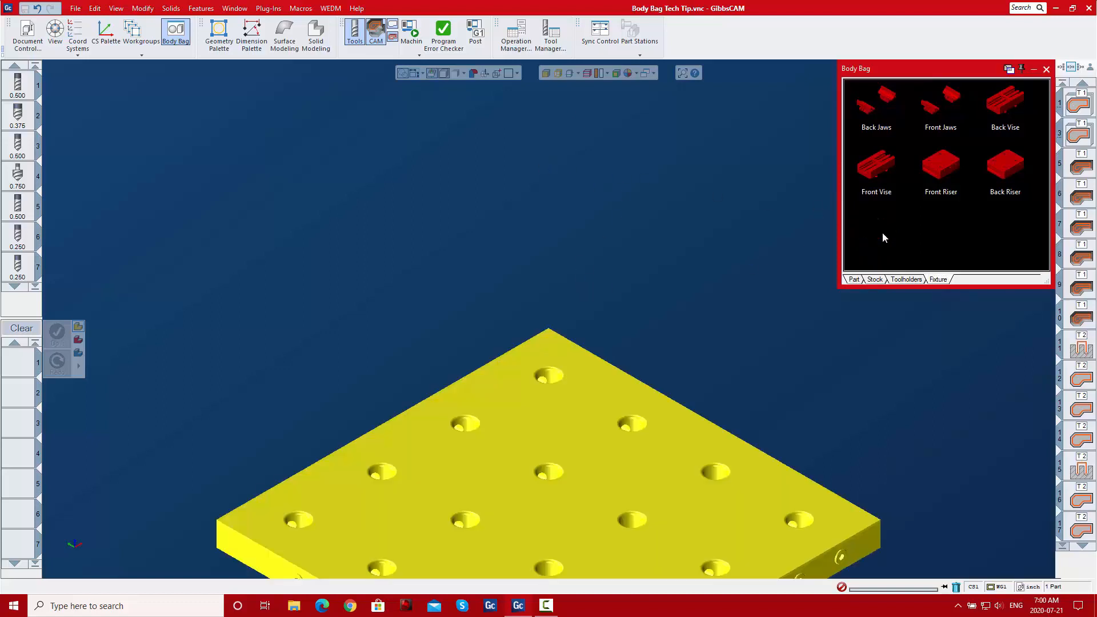
{"action": "left_click", "coordinate": [622, 330]}
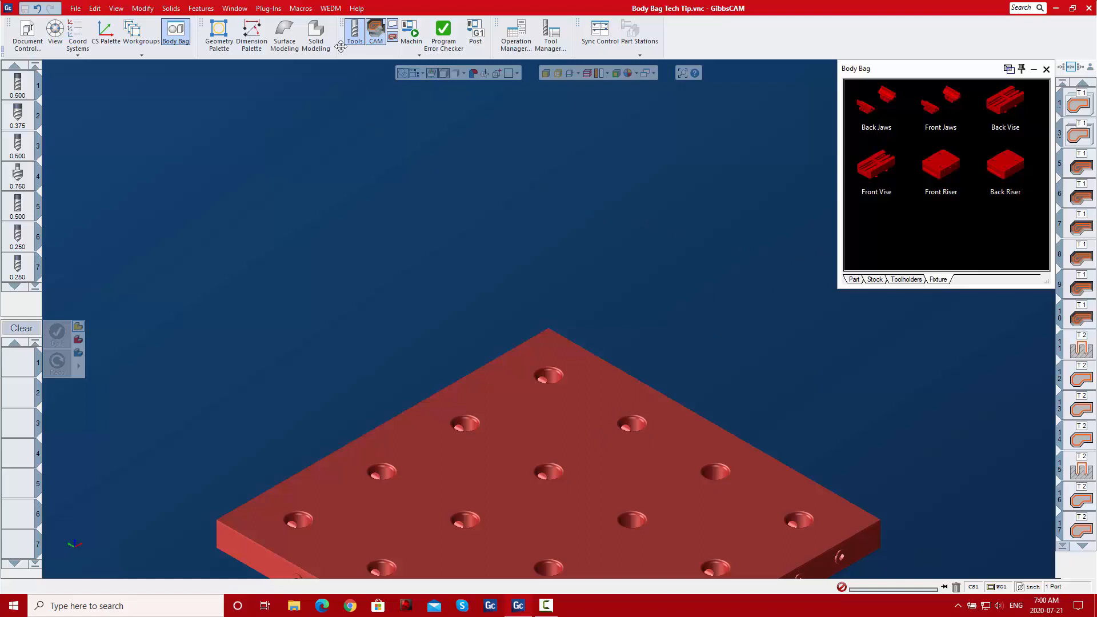
Show the solid modeling tools, select the Base Plate and the bagged Front Vise together, deselect both and close the tools
{"action": "left_click", "coordinate": [317, 32]}
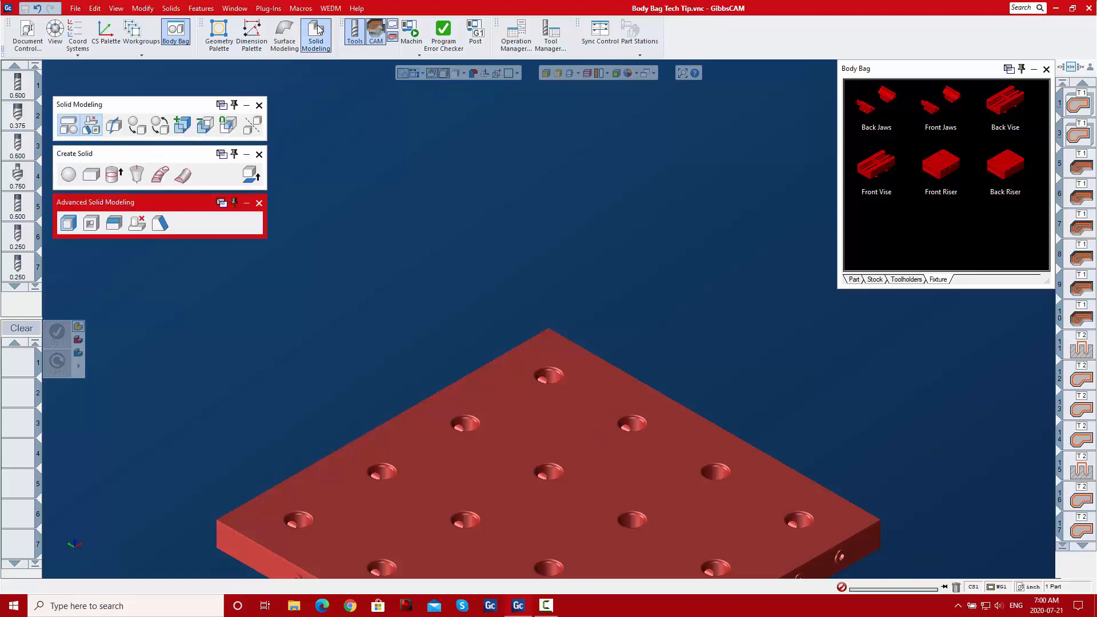
{"action": "left_click", "coordinate": [534, 397]}
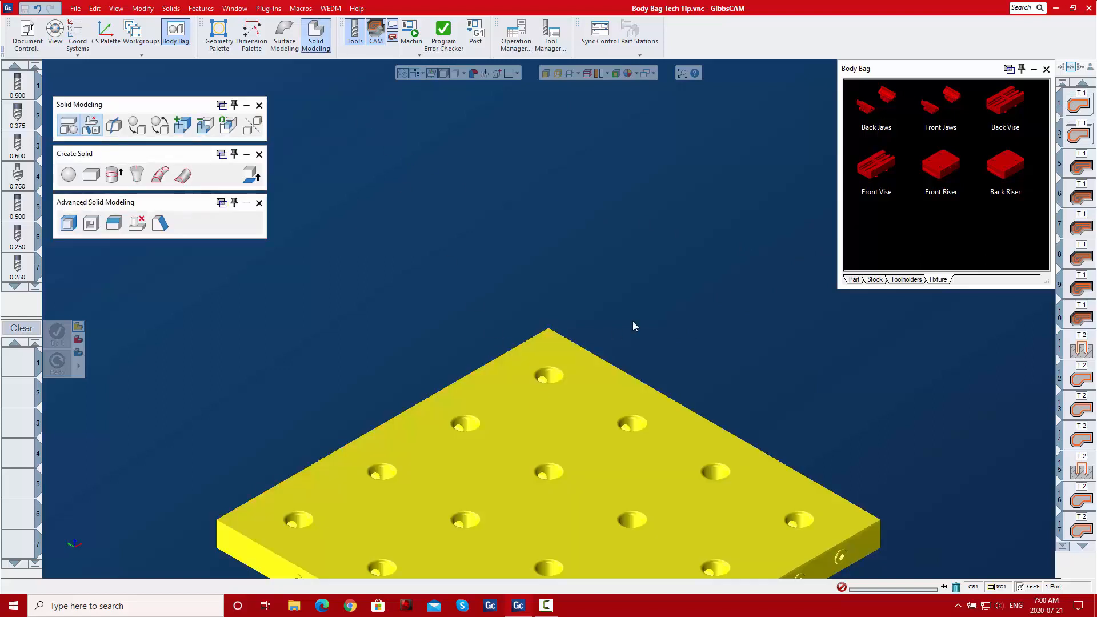
{"action": "left_click", "coordinate": [887, 173]}
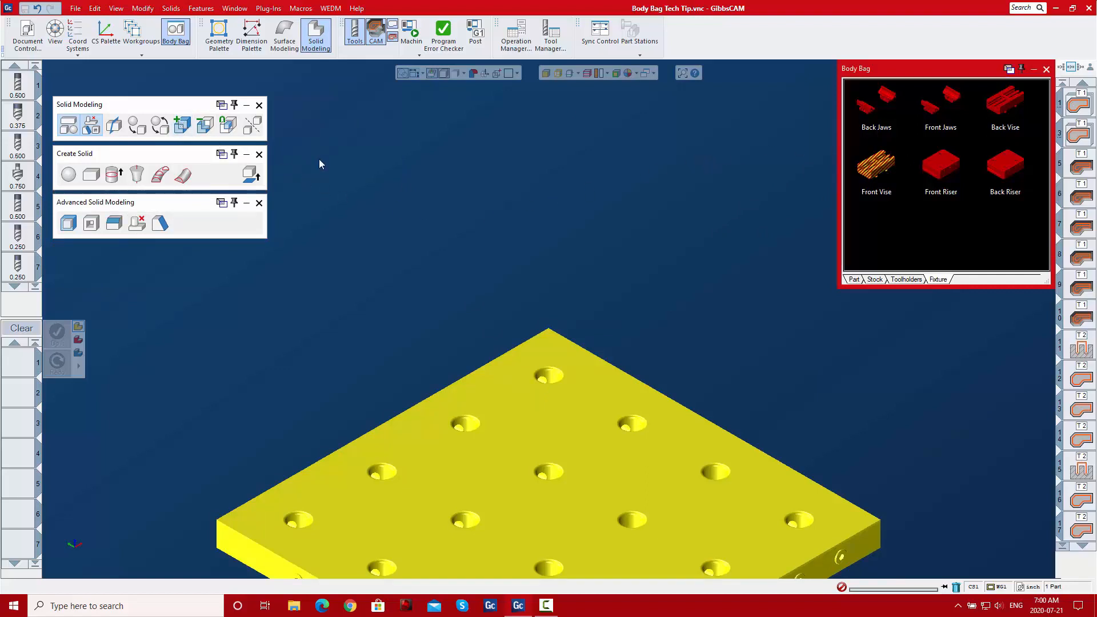
{"action": "left_click", "coordinate": [454, 179]}
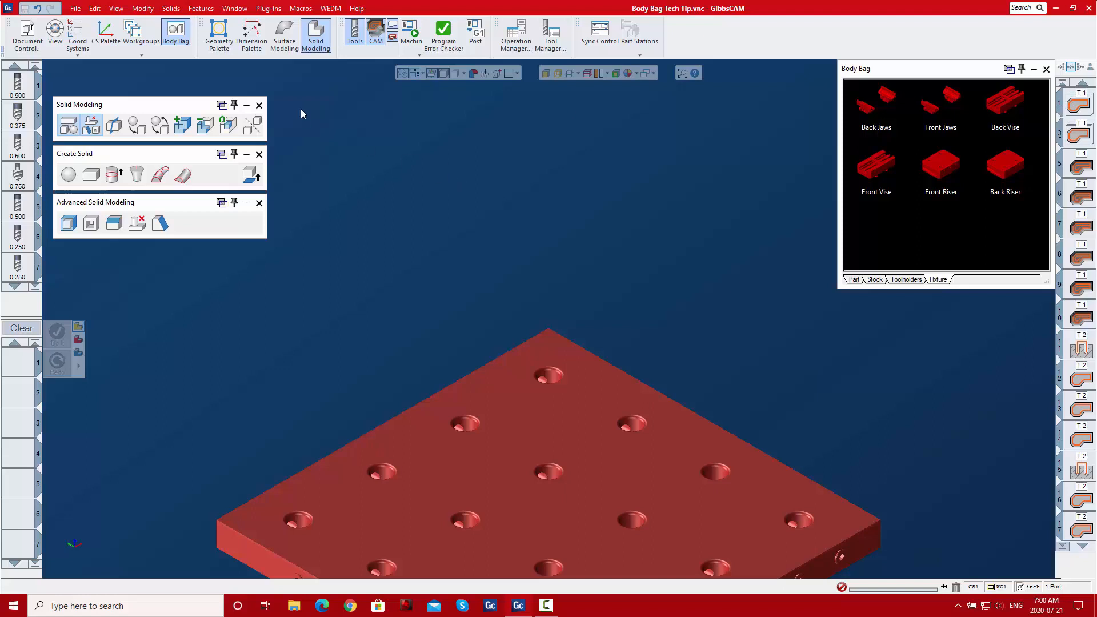
{"action": "left_click", "coordinate": [258, 106]}
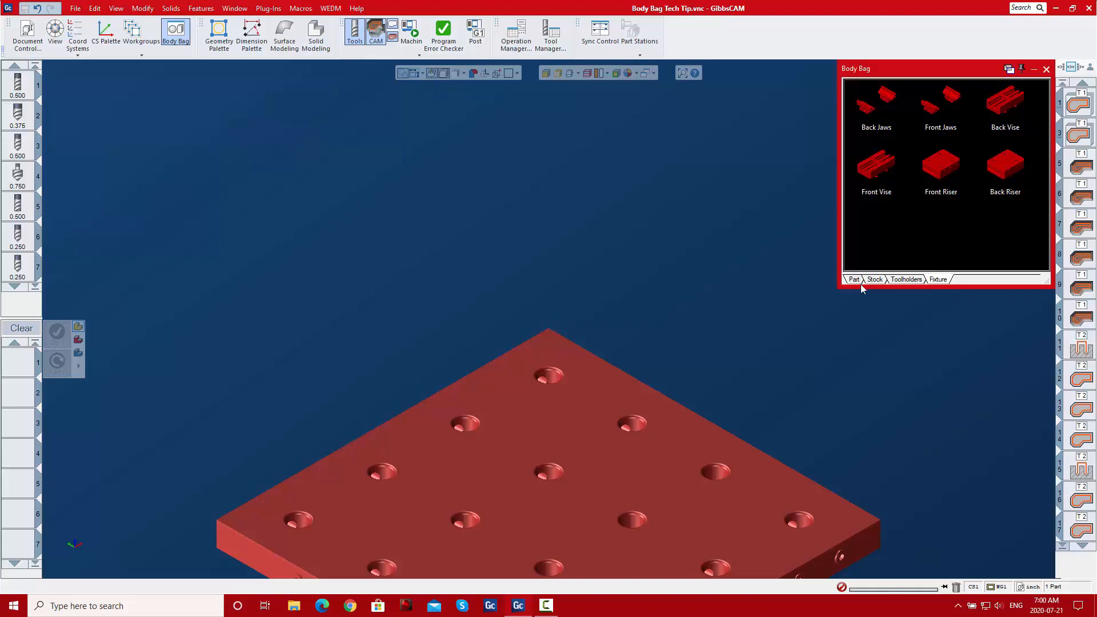
Return the Base Plate to the Body Bag and show the bag's Part page
{"action": "left_click", "coordinate": [712, 444]}
{"action": "key", "text": "ctrl+x"}
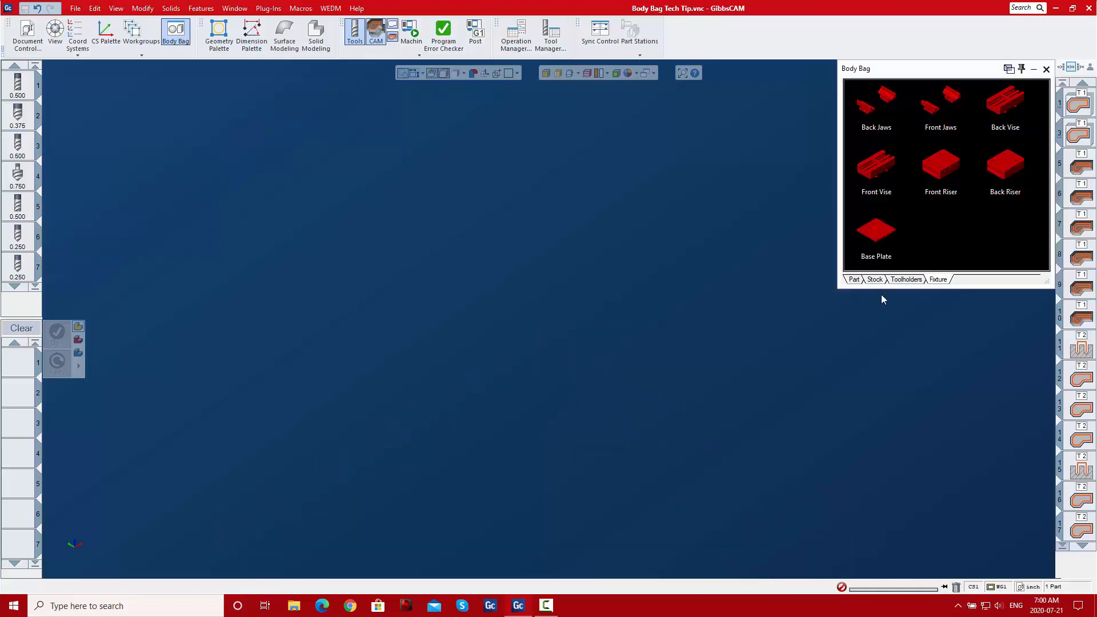
{"action": "left_click", "coordinate": [854, 280]}
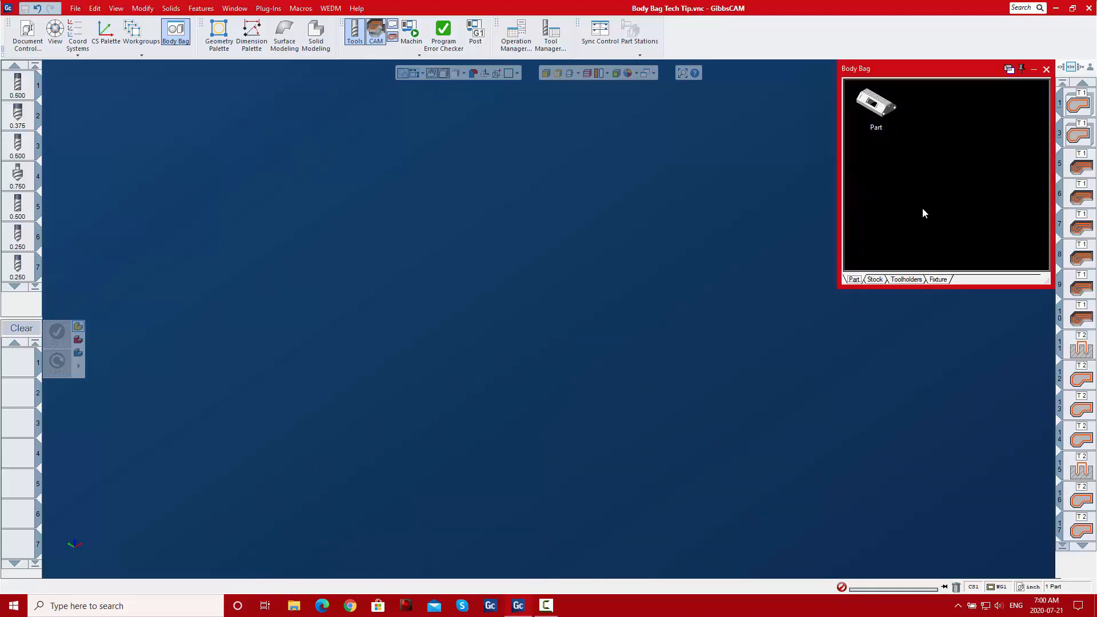
Close the Body Bag, reopen it and close it again
{"action": "left_click", "coordinate": [1046, 69]}
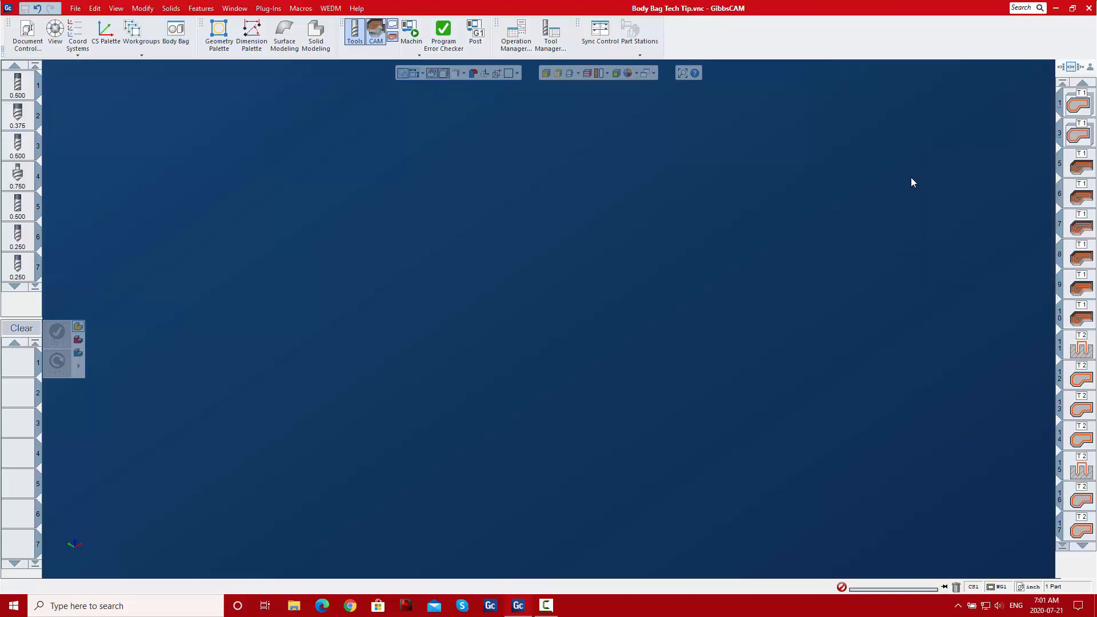
{"action": "left_click", "coordinate": [177, 32]}
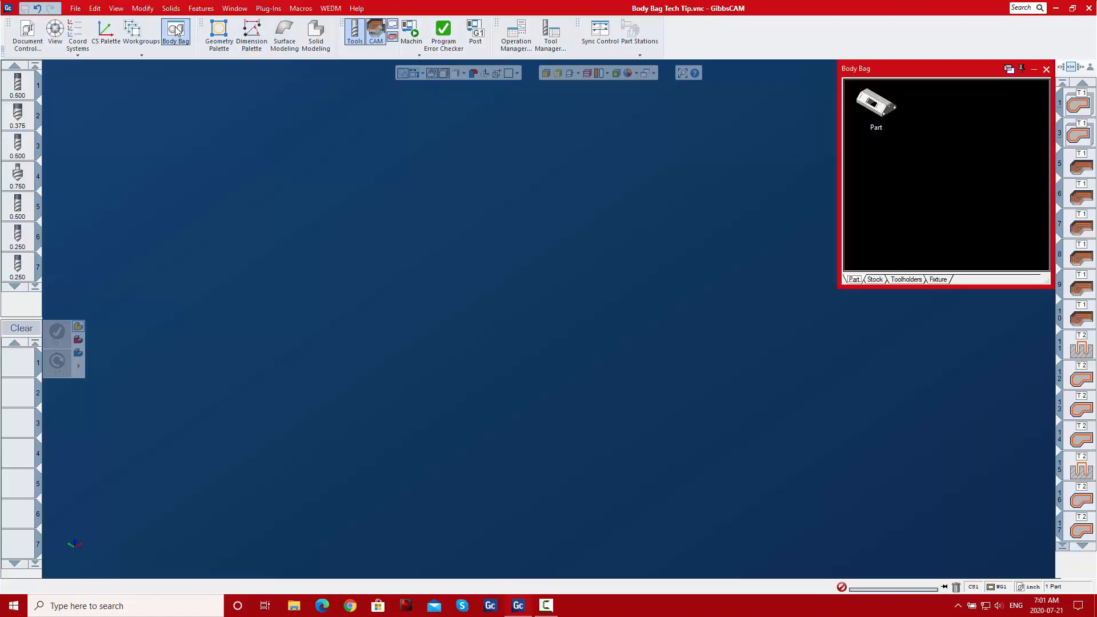
{"action": "left_click", "coordinate": [177, 31]}
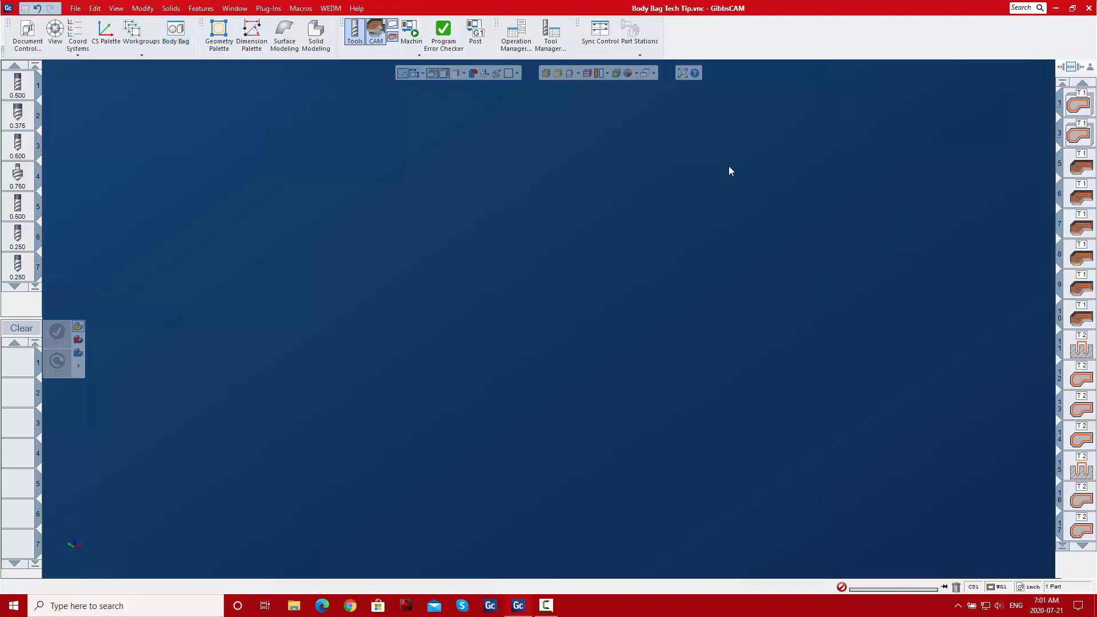
Load the first contour operation to bring its part into the workspace and close the Process #1 Contour settings
{"action": "double_click", "coordinate": [1078, 101]}
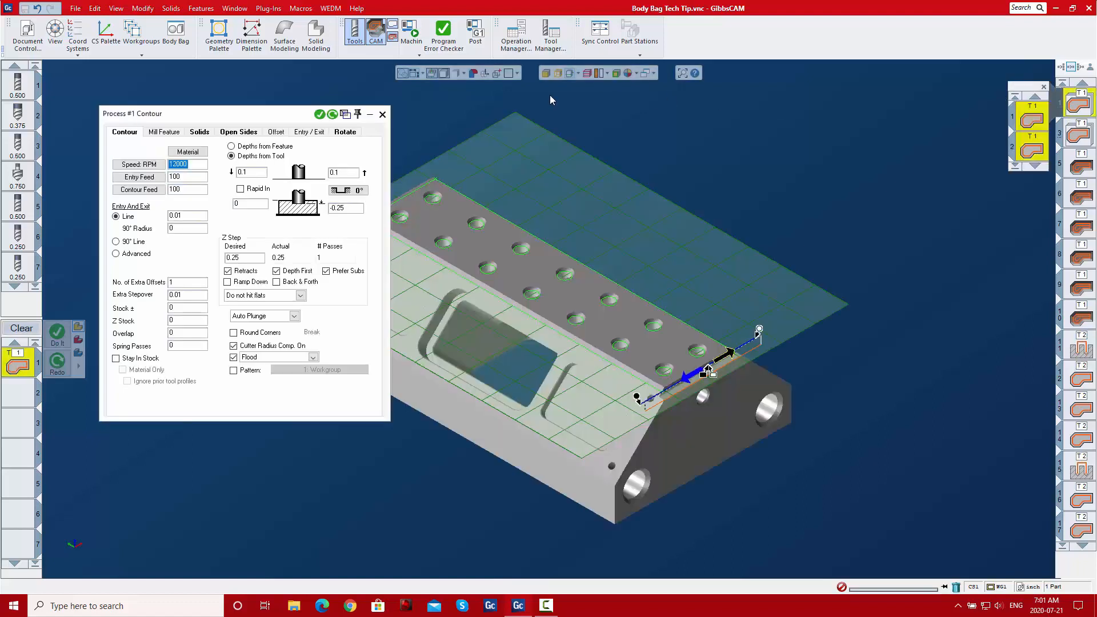
{"action": "left_click", "coordinate": [484, 104]}
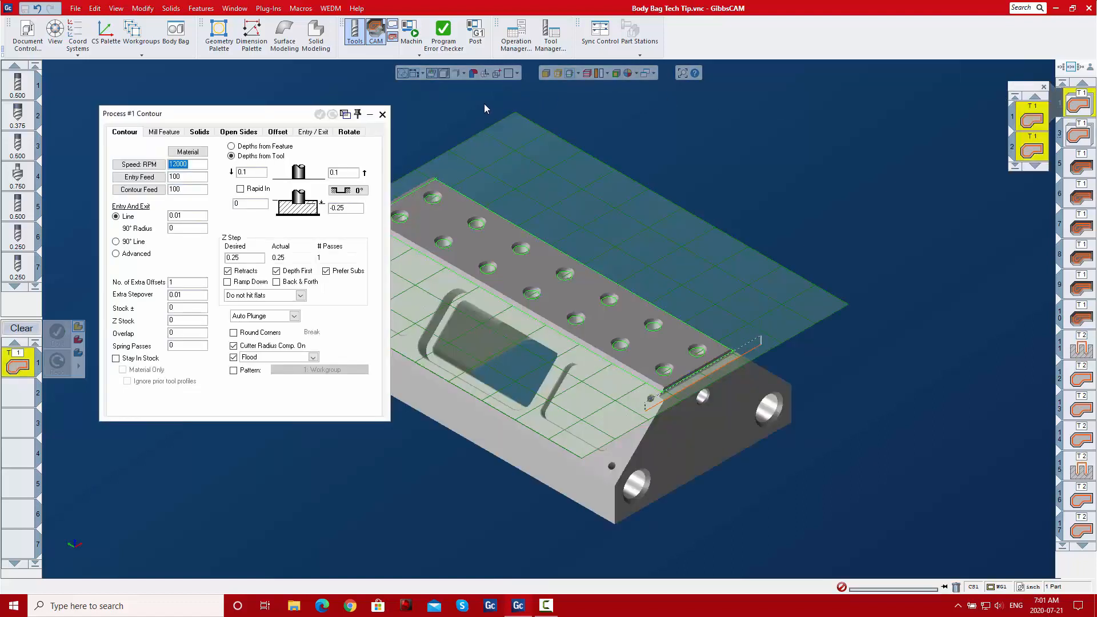
{"action": "left_click", "coordinate": [382, 114]}
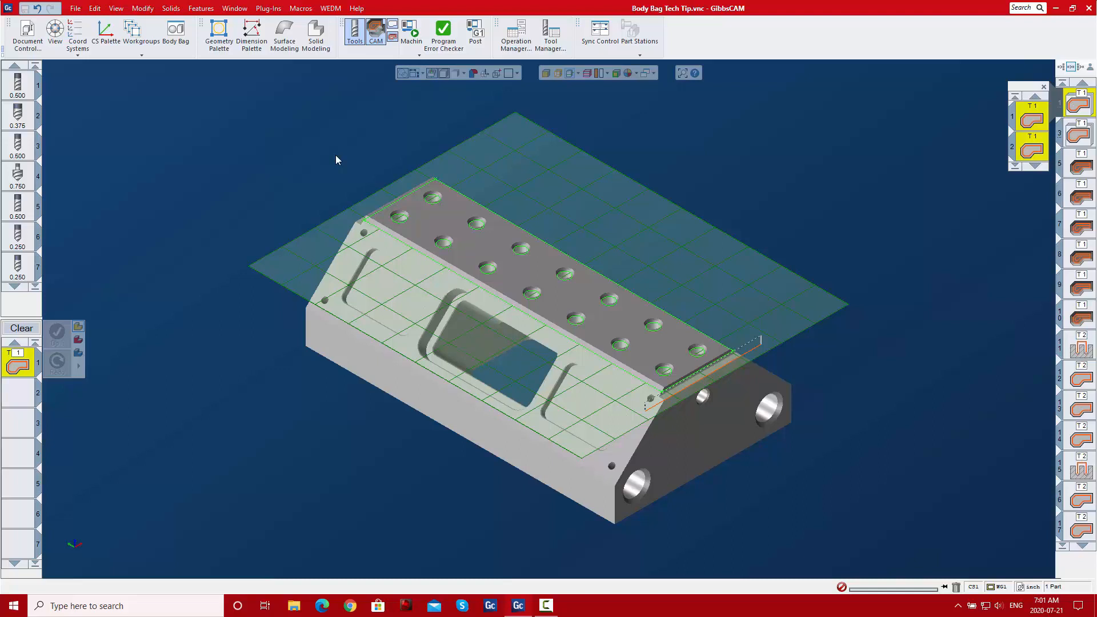
Hide the coordinate system grid on the part and deselect the two contour operations
{"action": "left_click", "coordinate": [571, 74]}
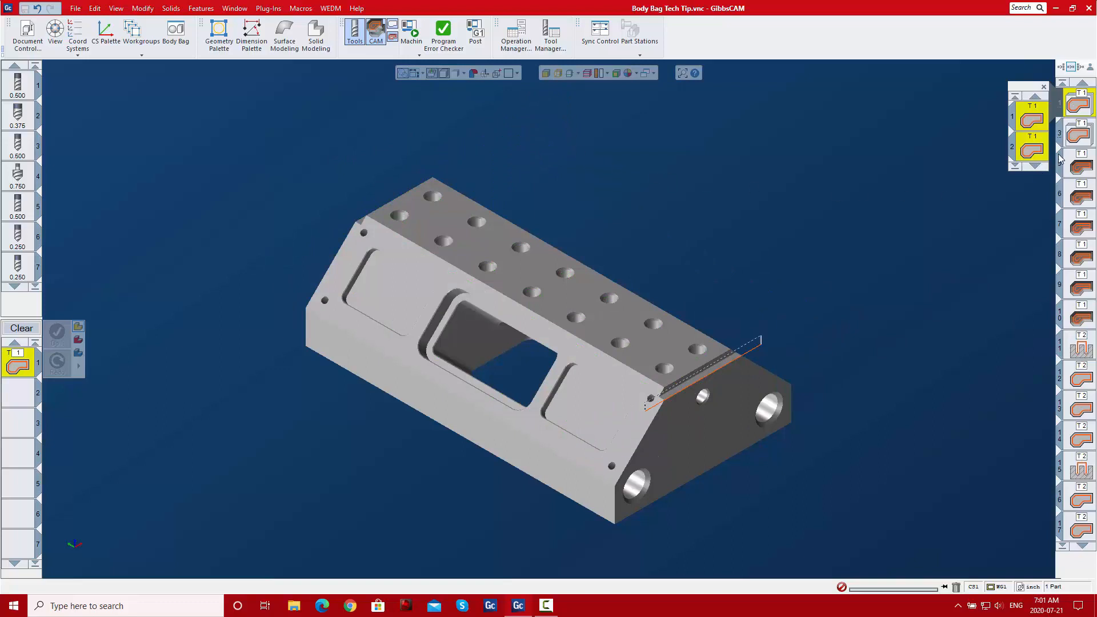
{"action": "left_click", "coordinate": [1035, 165]}
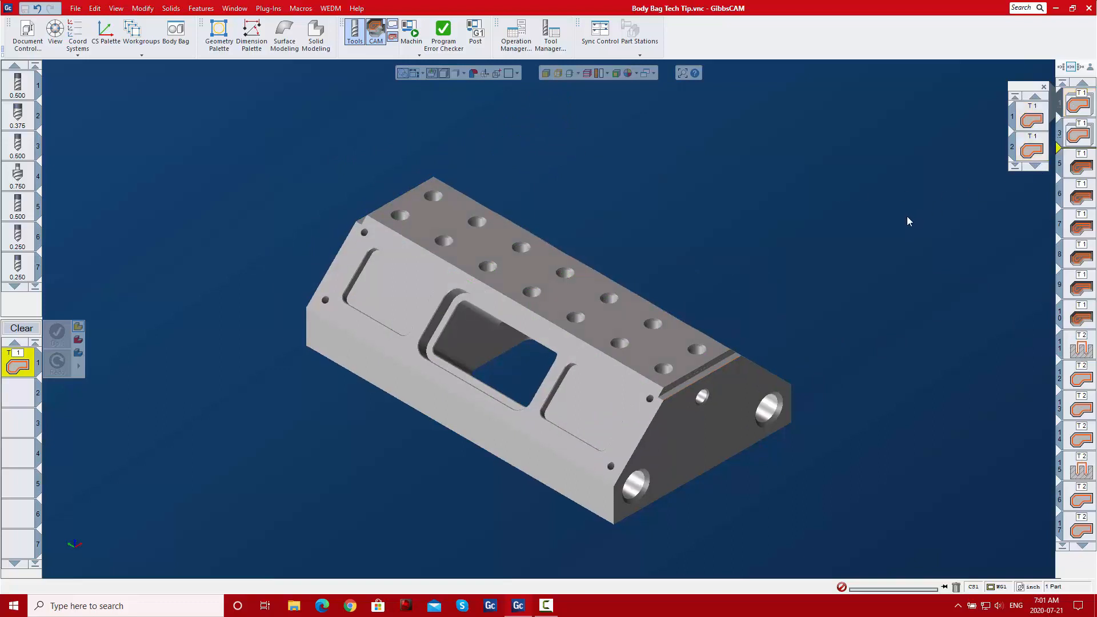